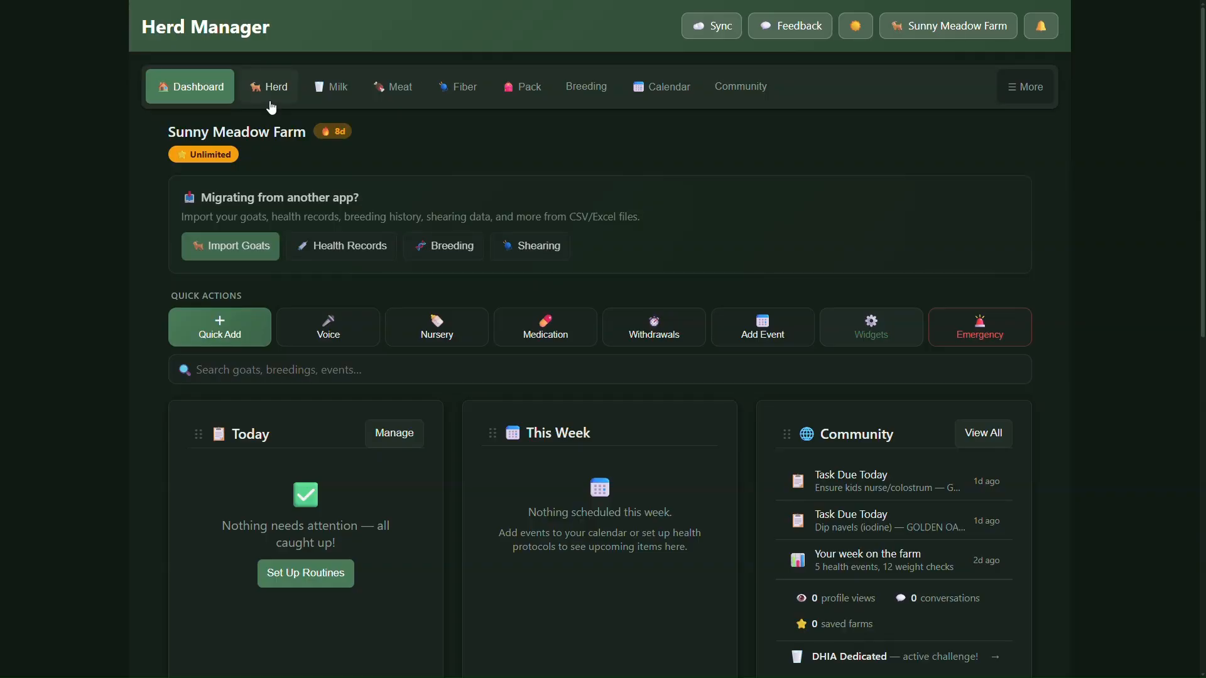
# Start adding a new goat to the herd, open the H.E.R.D. auto-fill import, and review what it can extract.
pyautogui.click(270, 95)
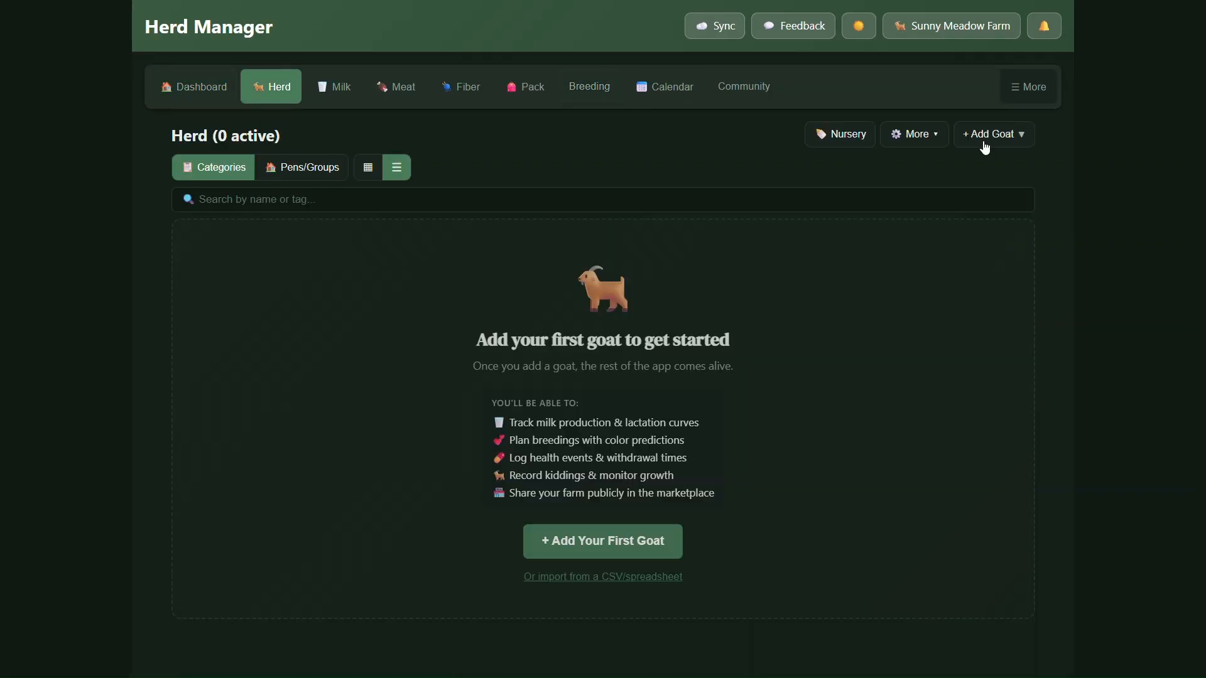
pyautogui.click(985, 143)
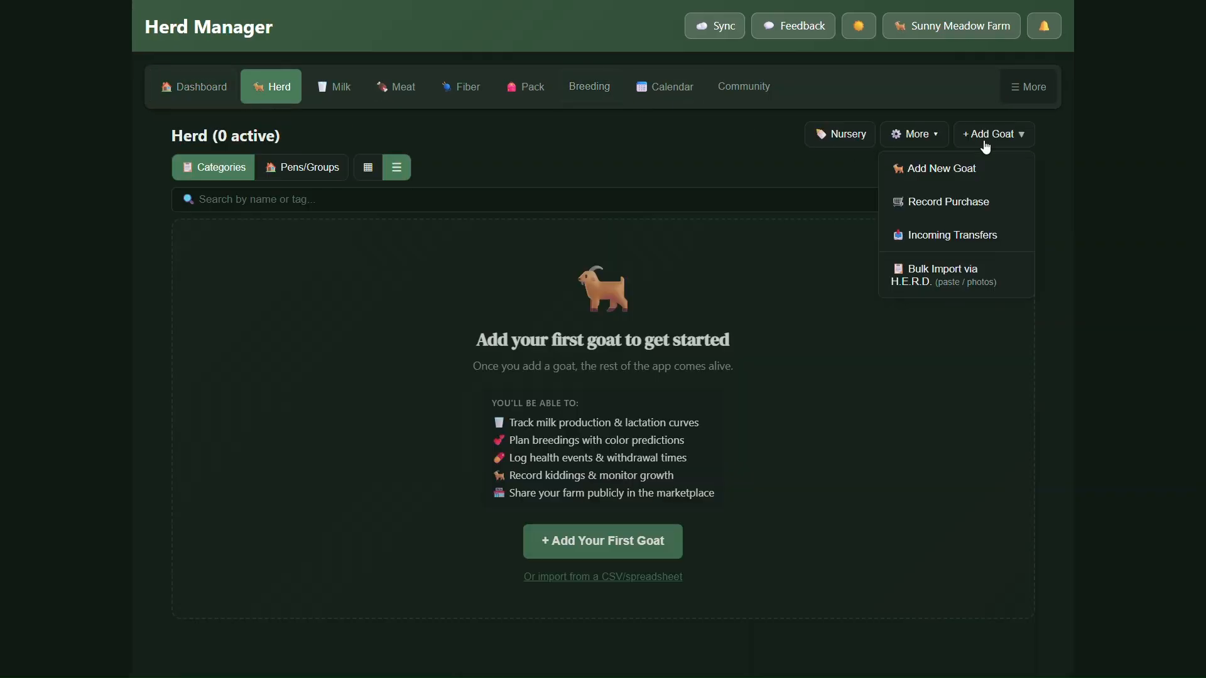
pyautogui.click(967, 176)
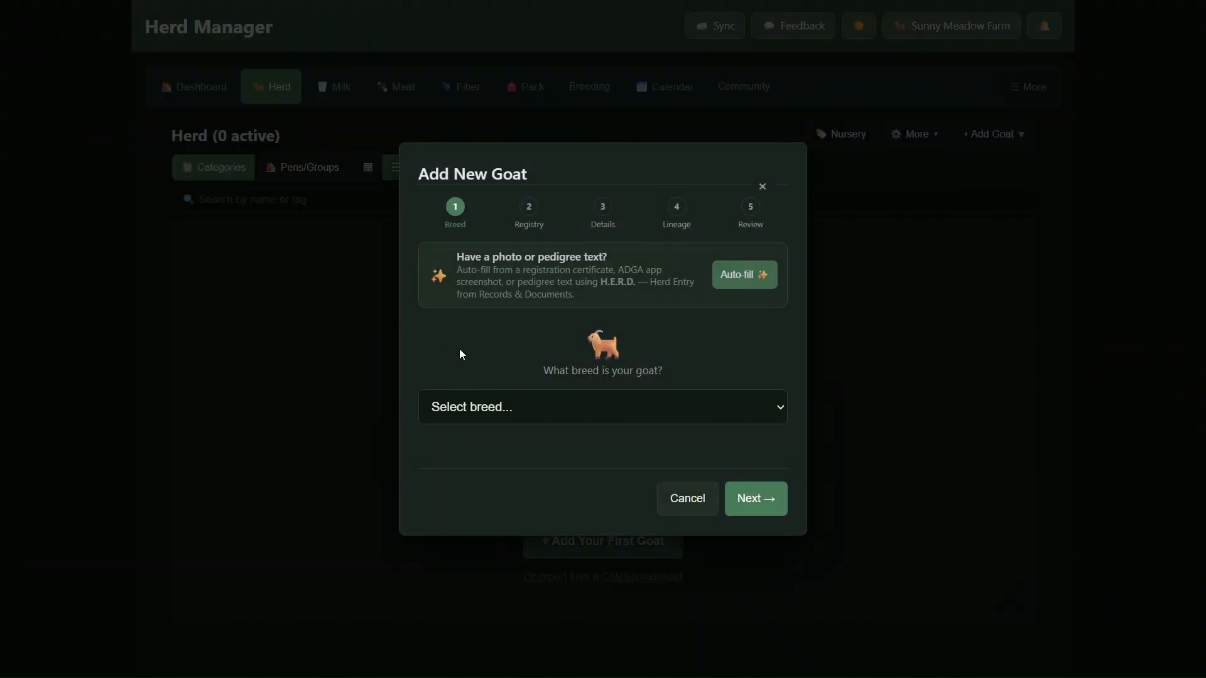
pyautogui.click(501, 414)
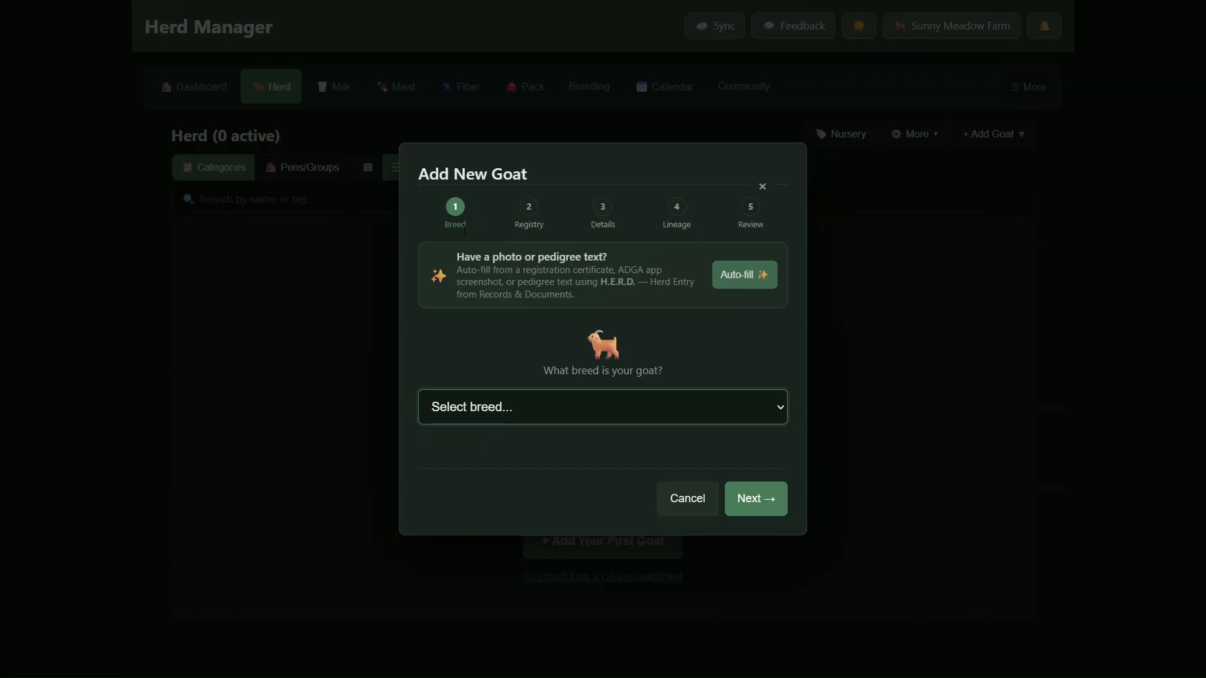
pyautogui.click(756, 284)
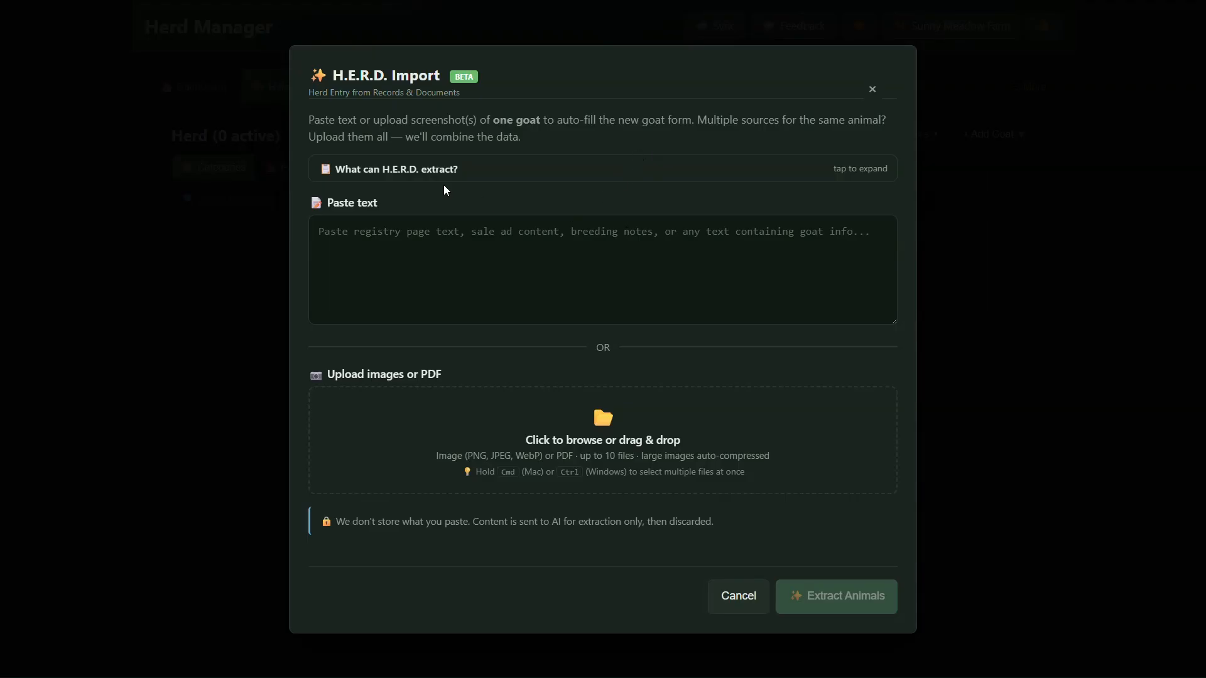
pyautogui.click(465, 169)
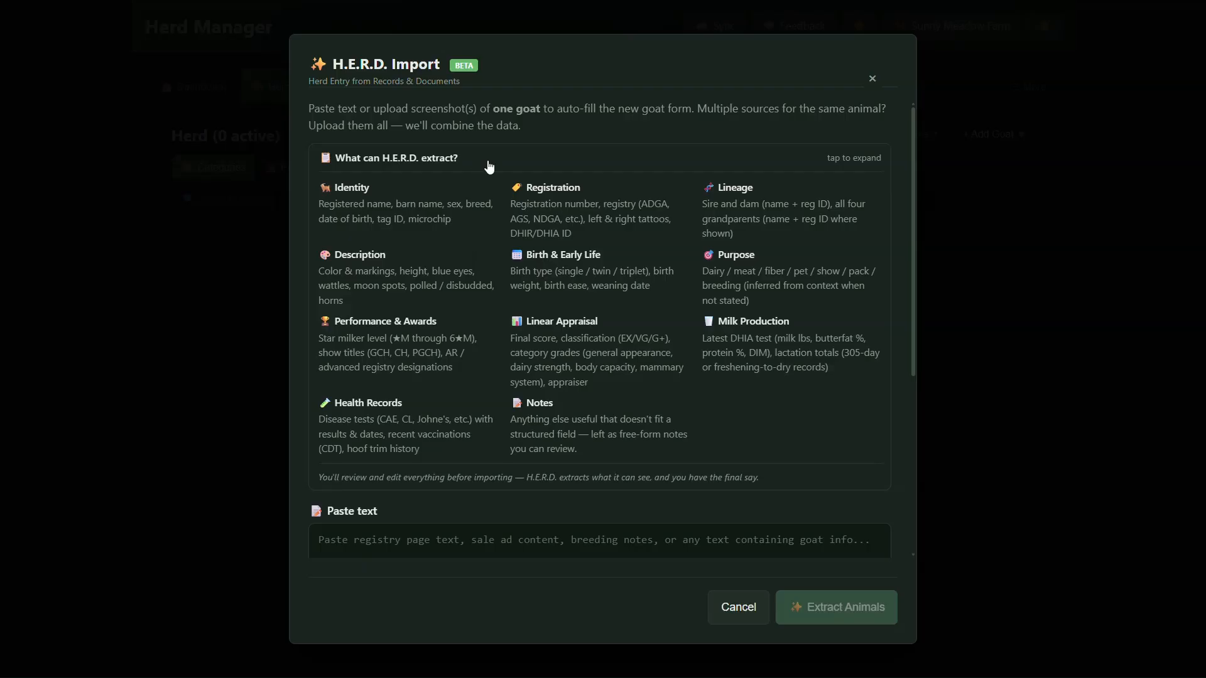
pyautogui.click(484, 163)
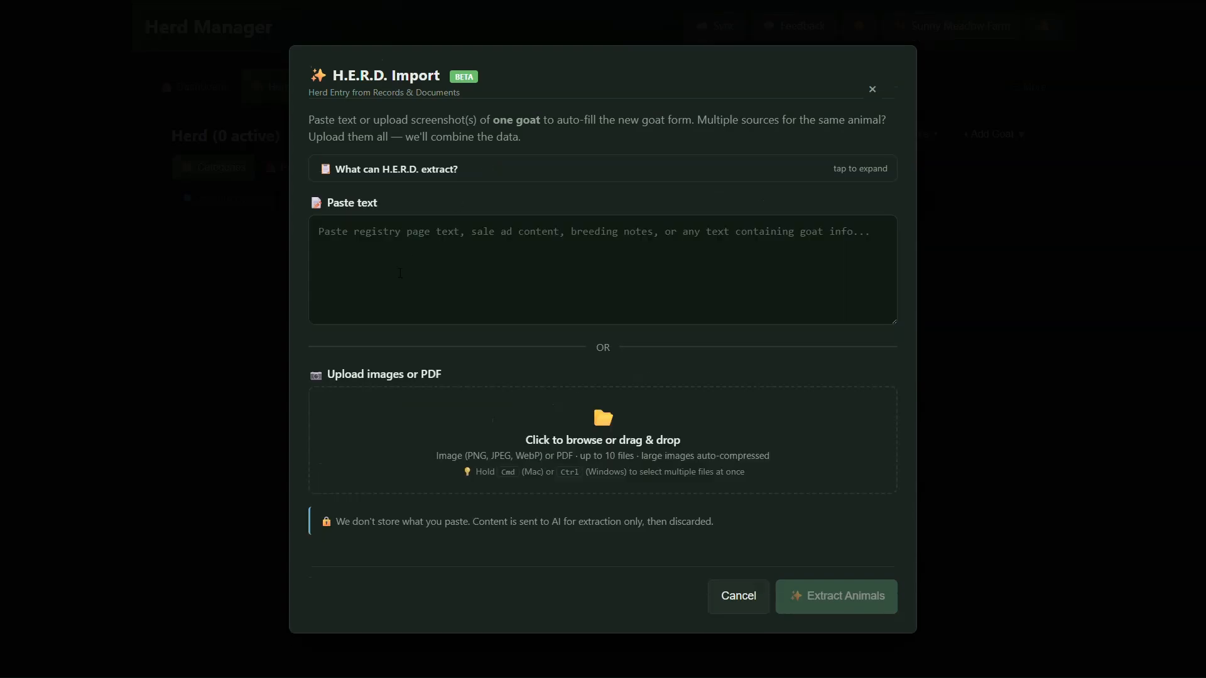
# Upload the goat-01-focal-blueberry screenshot to the H.E.R.D. import and extract the animal's data from it.
pyautogui.click(417, 259)
pyautogui.moveTo(468, 463); pyautogui.dragTo(468, 464)
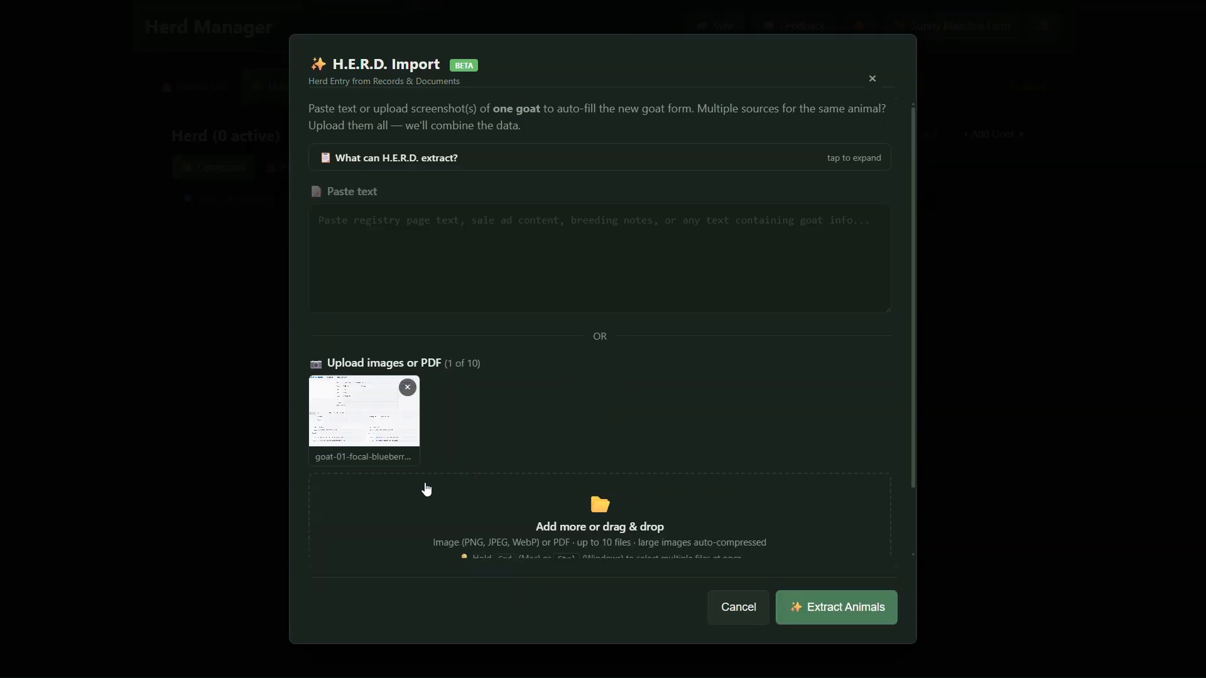
pyautogui.click(831, 618)
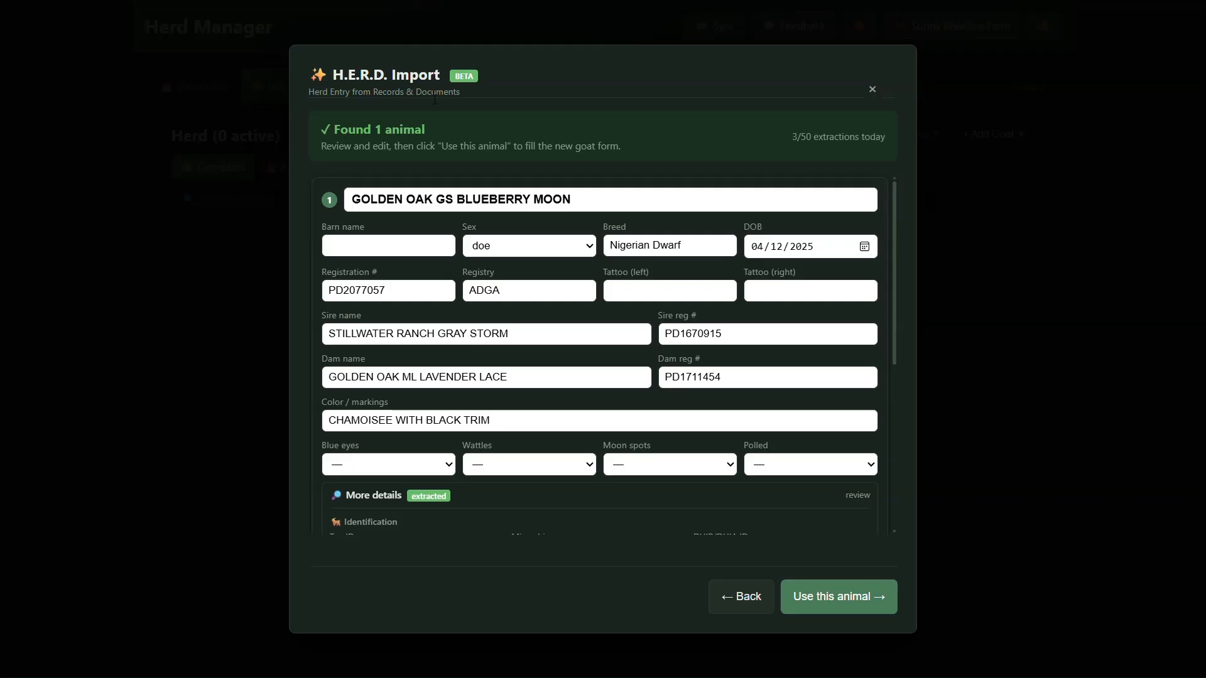
# Look through the extracted goat record and set its barn name to Blue.
pyautogui.scroll(-1, 440, 220)
pyautogui.scroll(1, 453, 239)
pyautogui.click(366, 255)
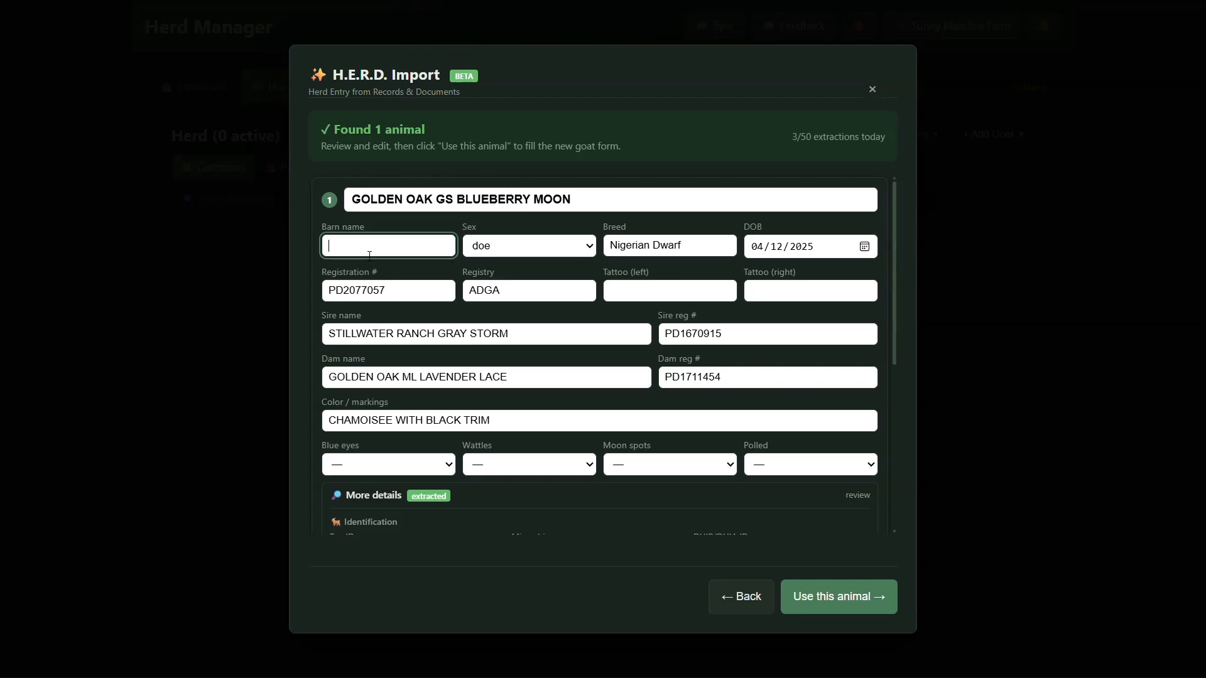
pyautogui.write('Blue')
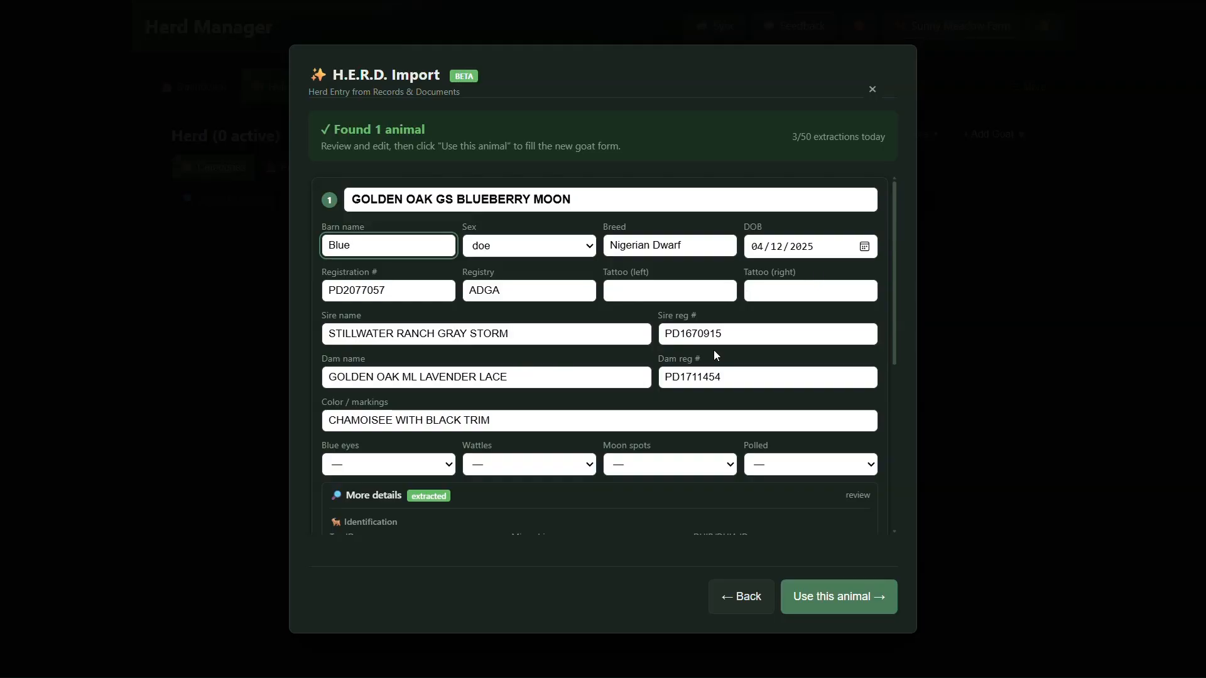
# Set the goat's traits to blue eyes Yes, wattles No, moon spots Yes and polled No.
pyautogui.scroll(-2, 566, 417)
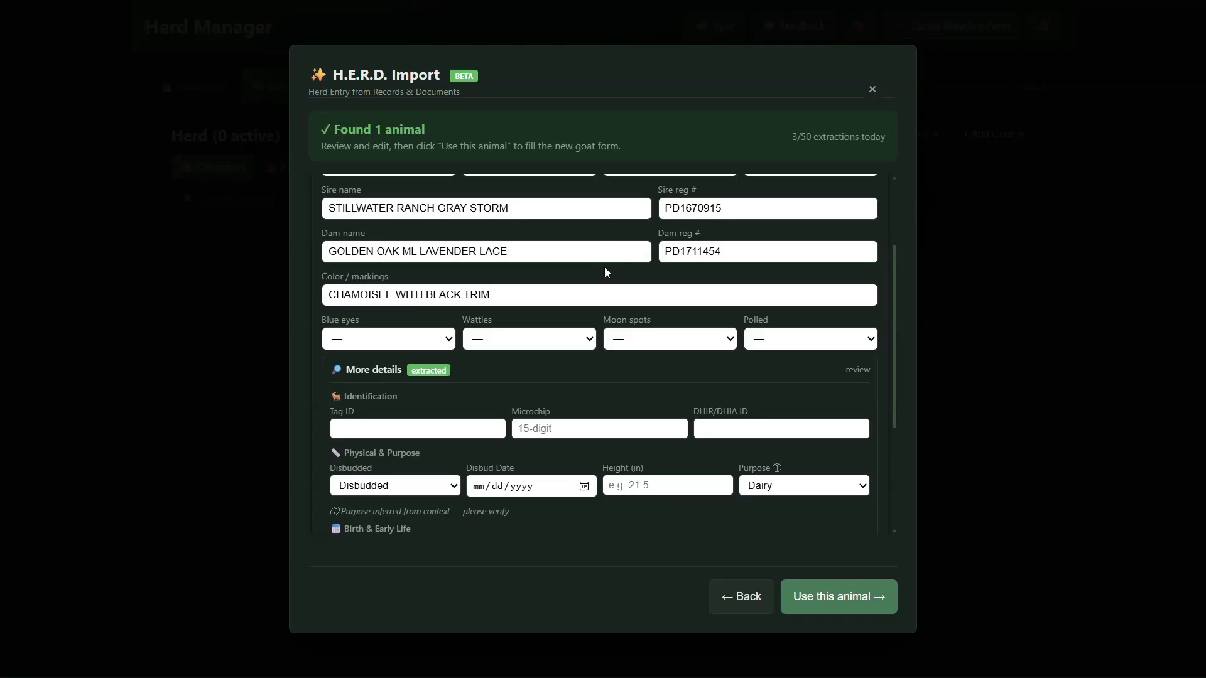
pyautogui.click(368, 343)
pyautogui.click(338, 390)
pyautogui.press('Tab')
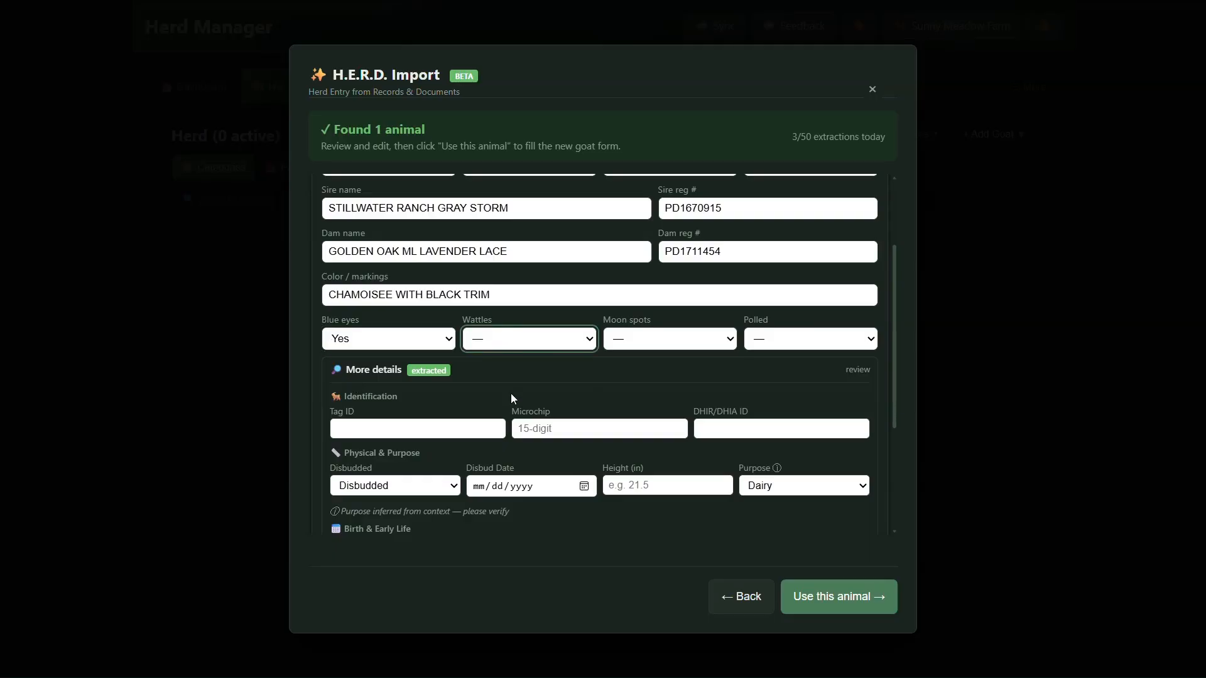
pyautogui.press('n')
pyautogui.press('Tab')
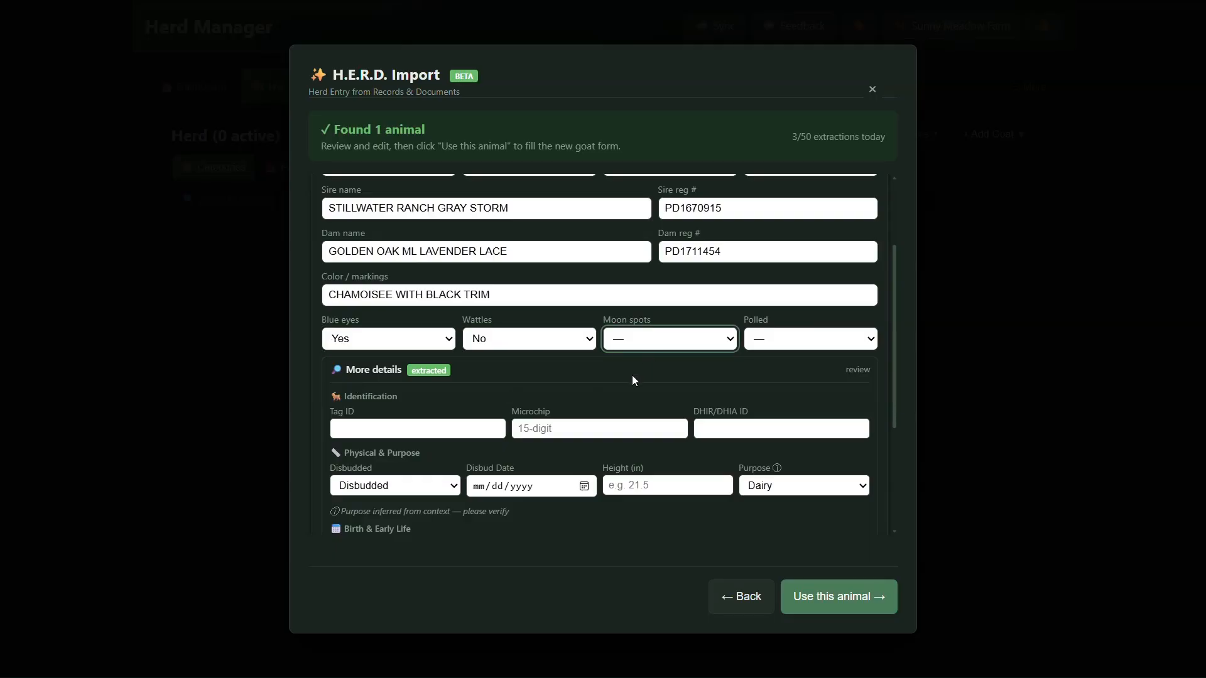
pyautogui.press('y')
pyautogui.press('Tab')
pyautogui.press('n')
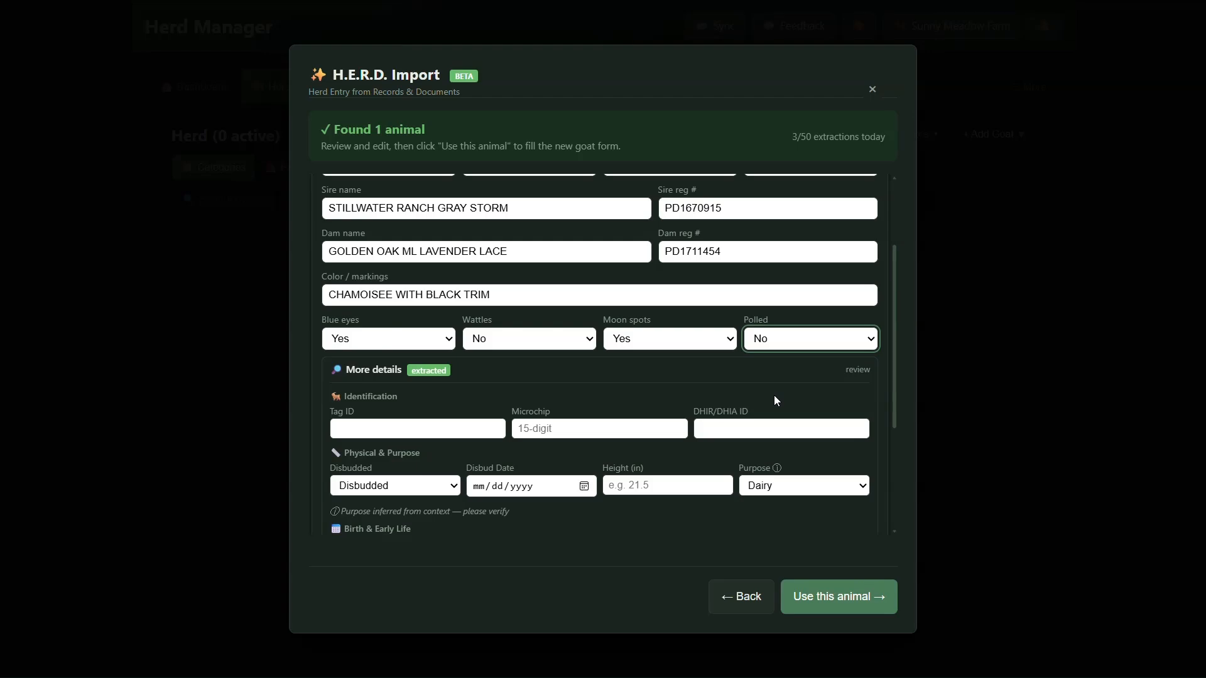
# Check the remaining extracted details and grandparents, accept this animal for the new goat form, and add it to the herd.
pyautogui.scroll(-3, 718, 412)
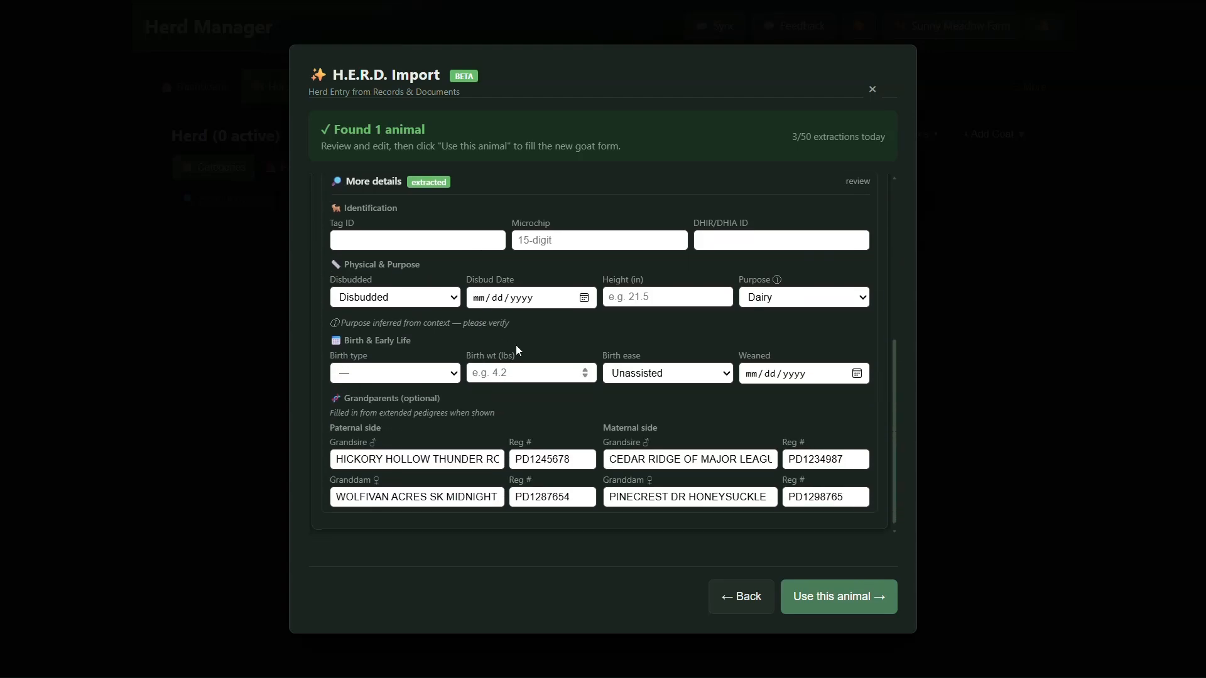
pyautogui.scroll(-1, 751, 398)
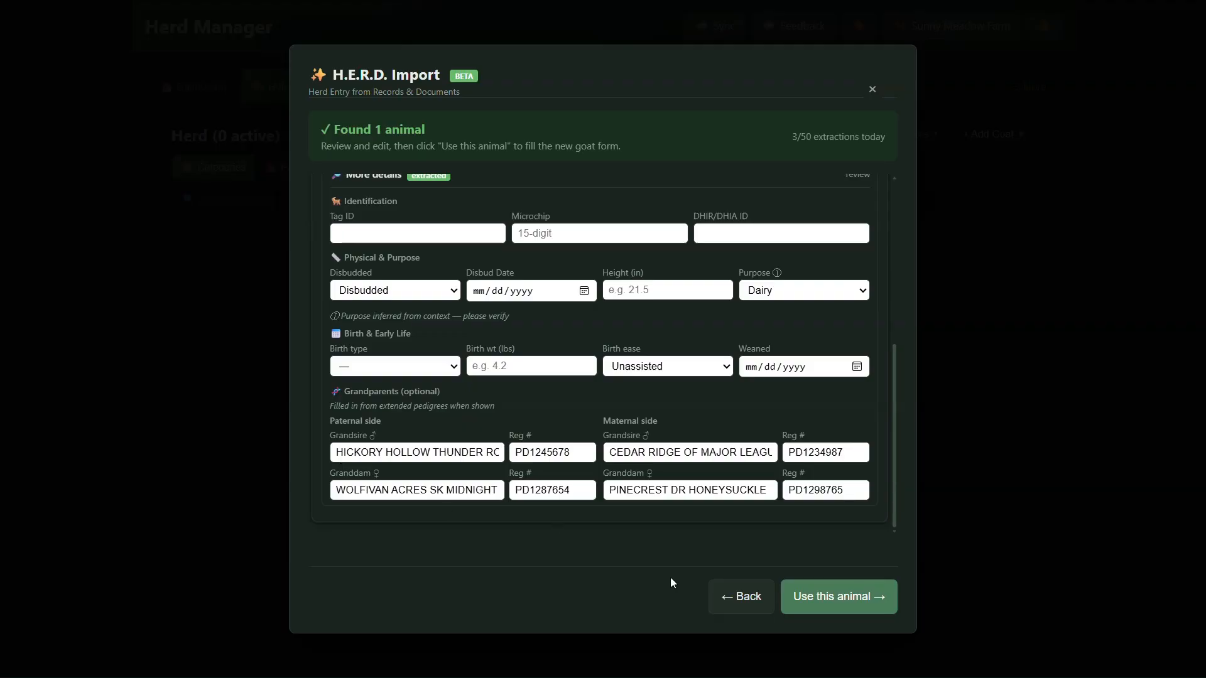
pyautogui.click(828, 608)
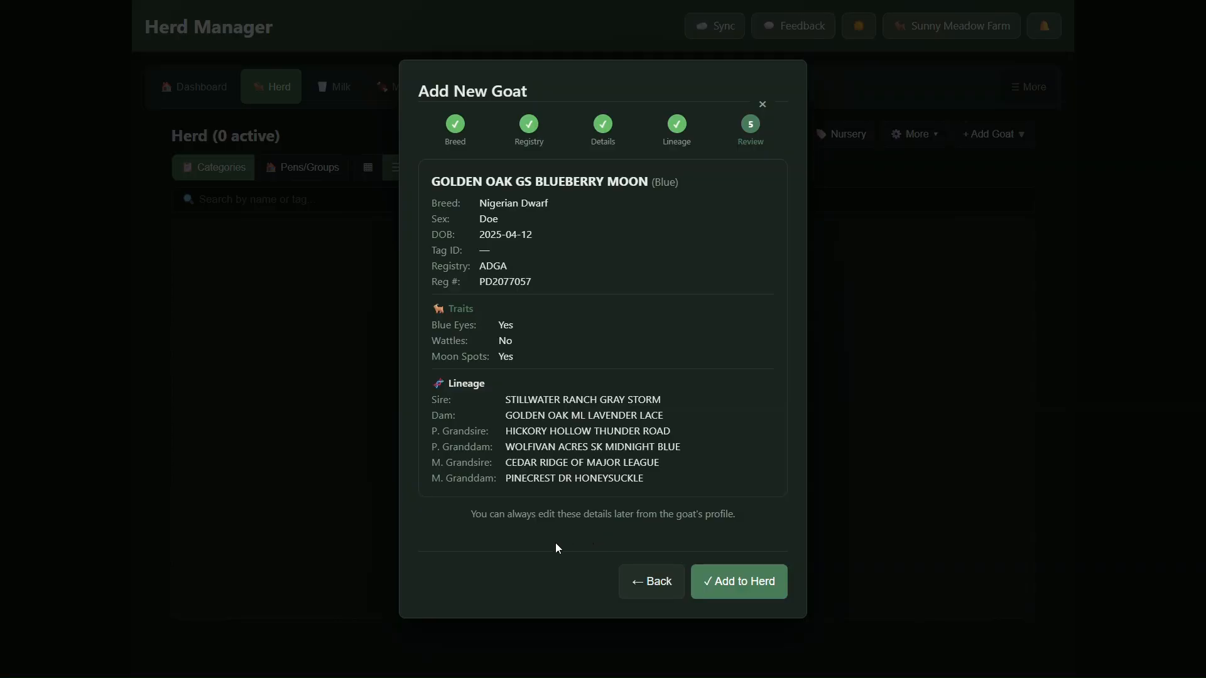
pyautogui.click(722, 582)
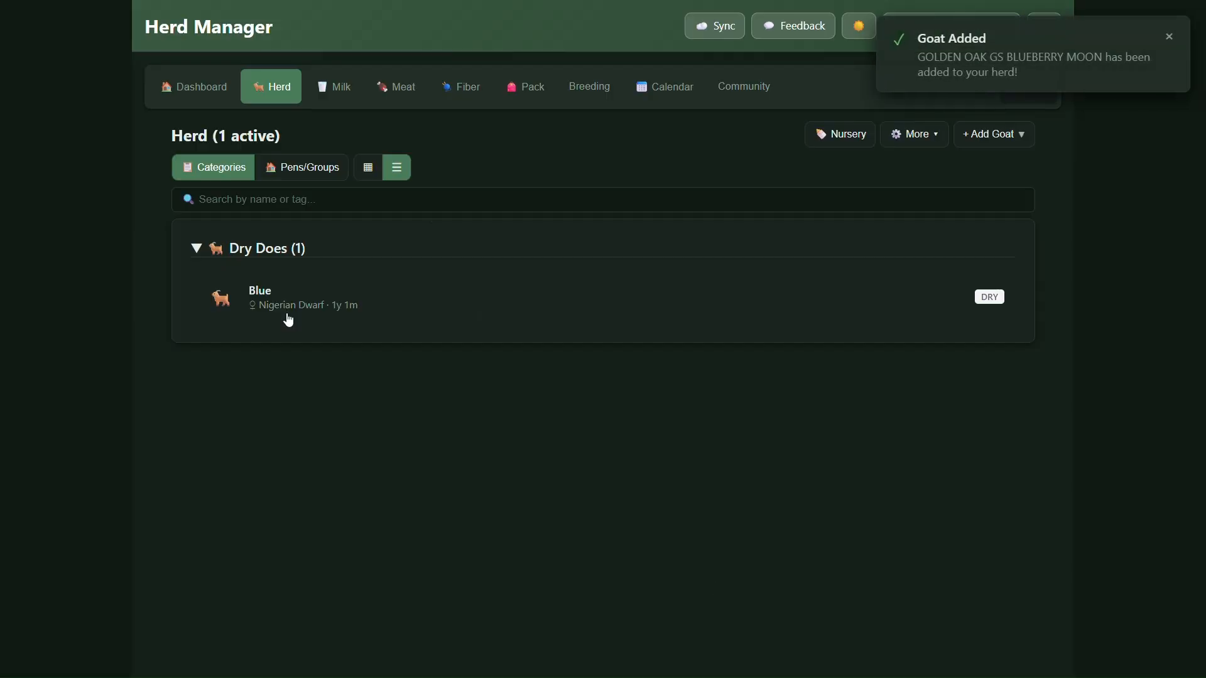
pyautogui.click(345, 312)
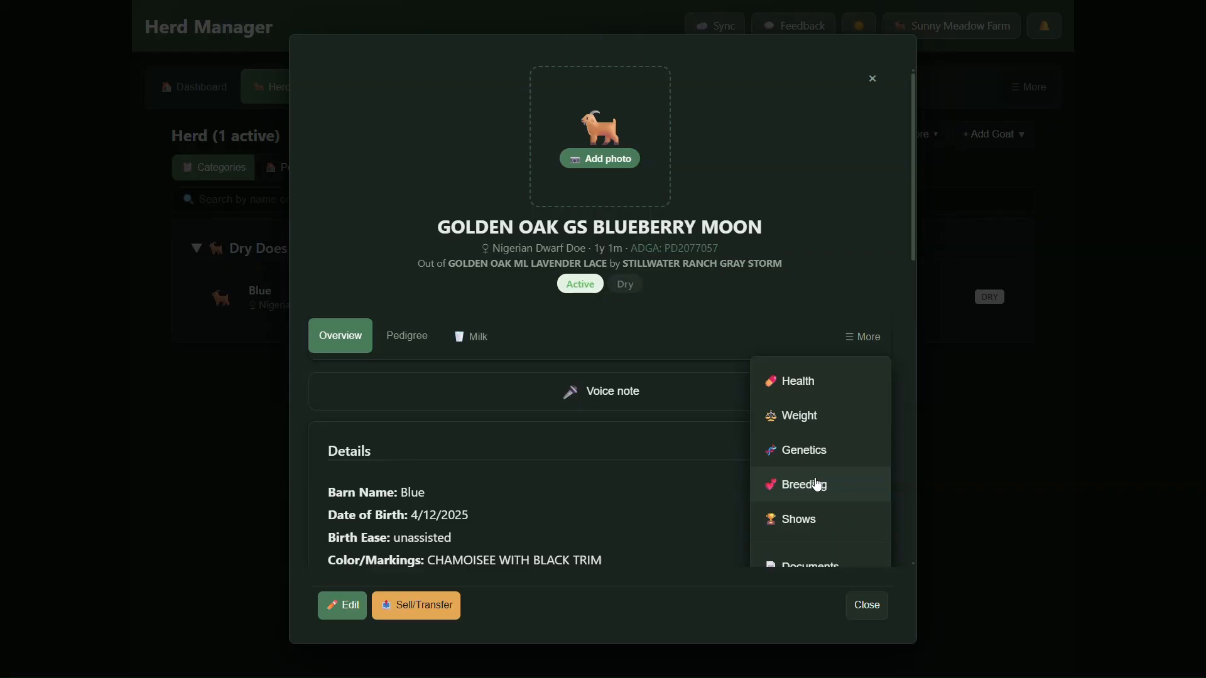
pyautogui.scroll(-1, 818, 521)
pyautogui.scroll(-2, 817, 532)
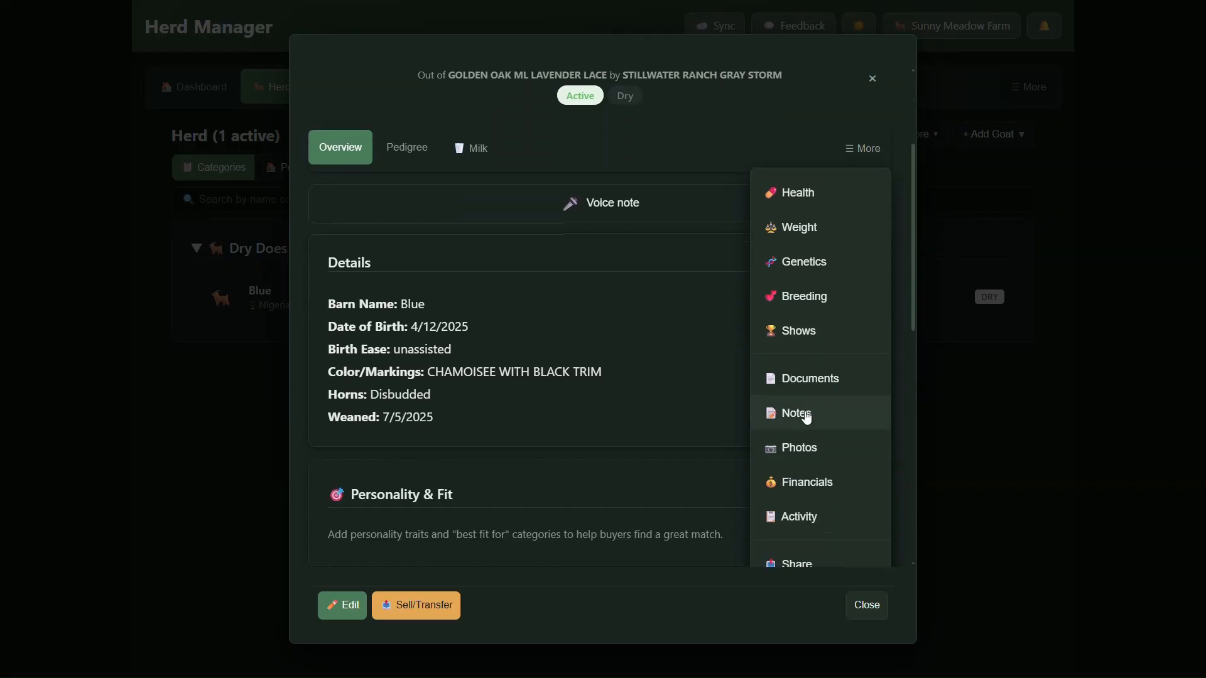
pyautogui.scroll(1, 479, 301)
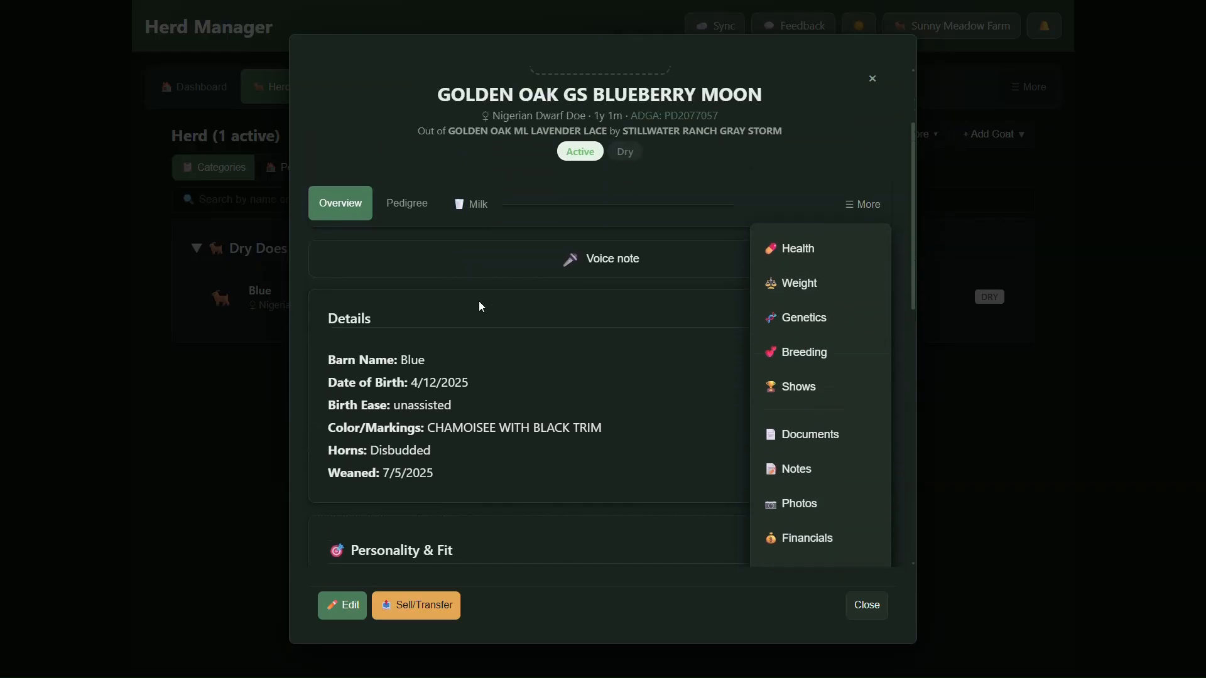
pyautogui.click(864, 214)
pyautogui.scroll(2, 413, 242)
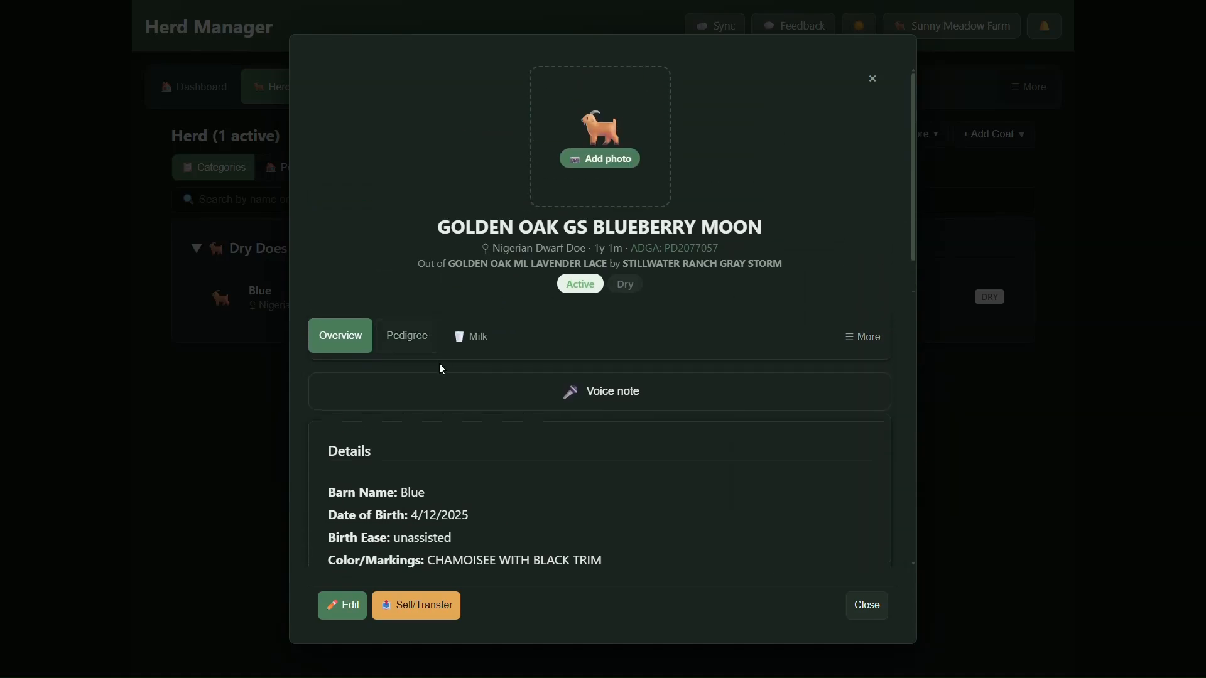
# View Blue's family tree and open the record of the sire, STILLWATER RANCH GRAY STORM.
pyautogui.click(405, 349)
pyautogui.scroll(-3, 565, 327)
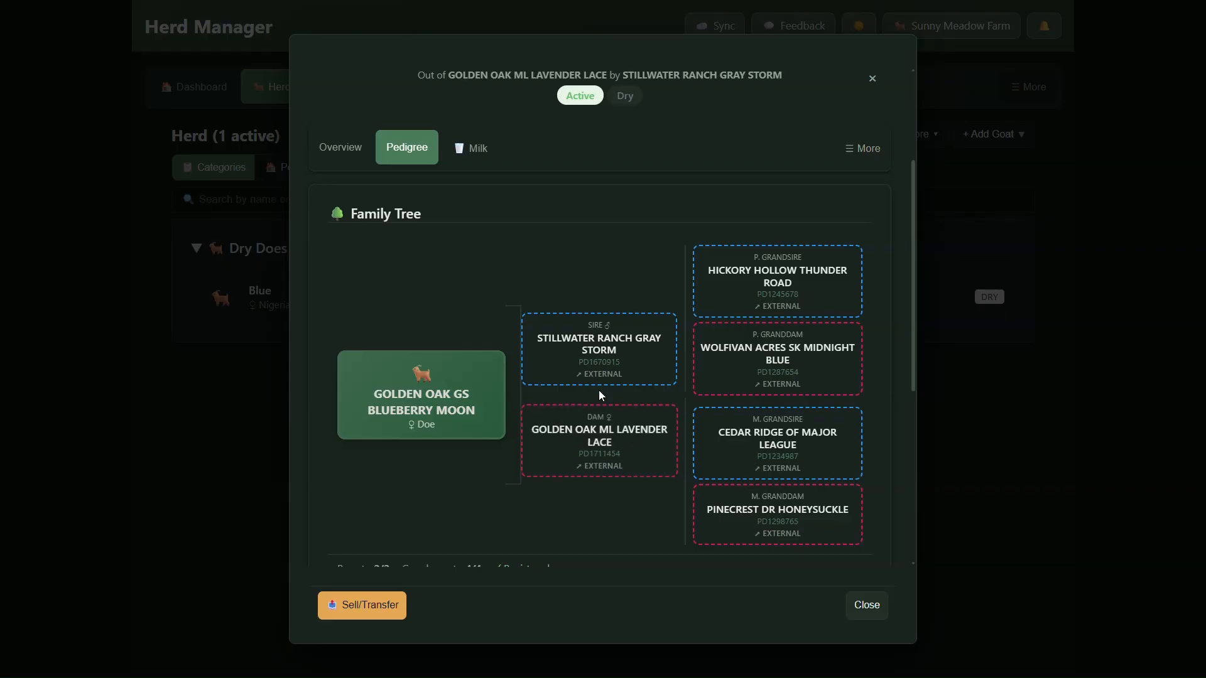
pyautogui.click(631, 368)
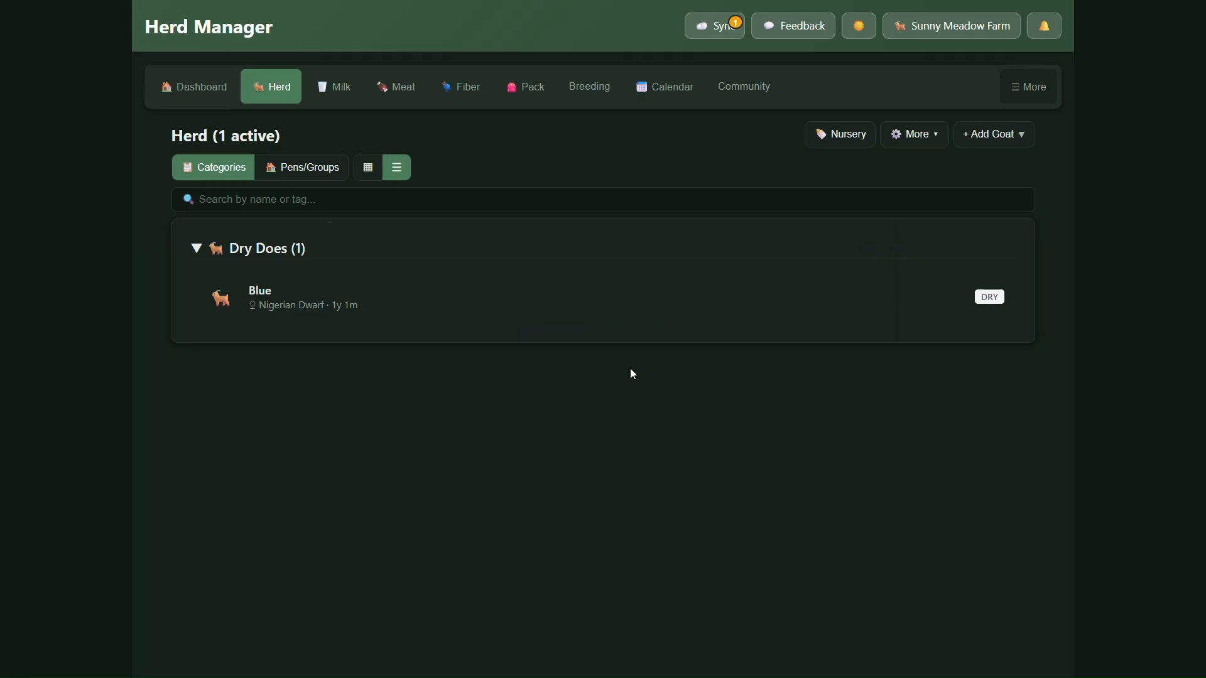
# Read the External Ancestor note on the sire's record and close the record.
pyautogui.scroll(3, 603, 345)
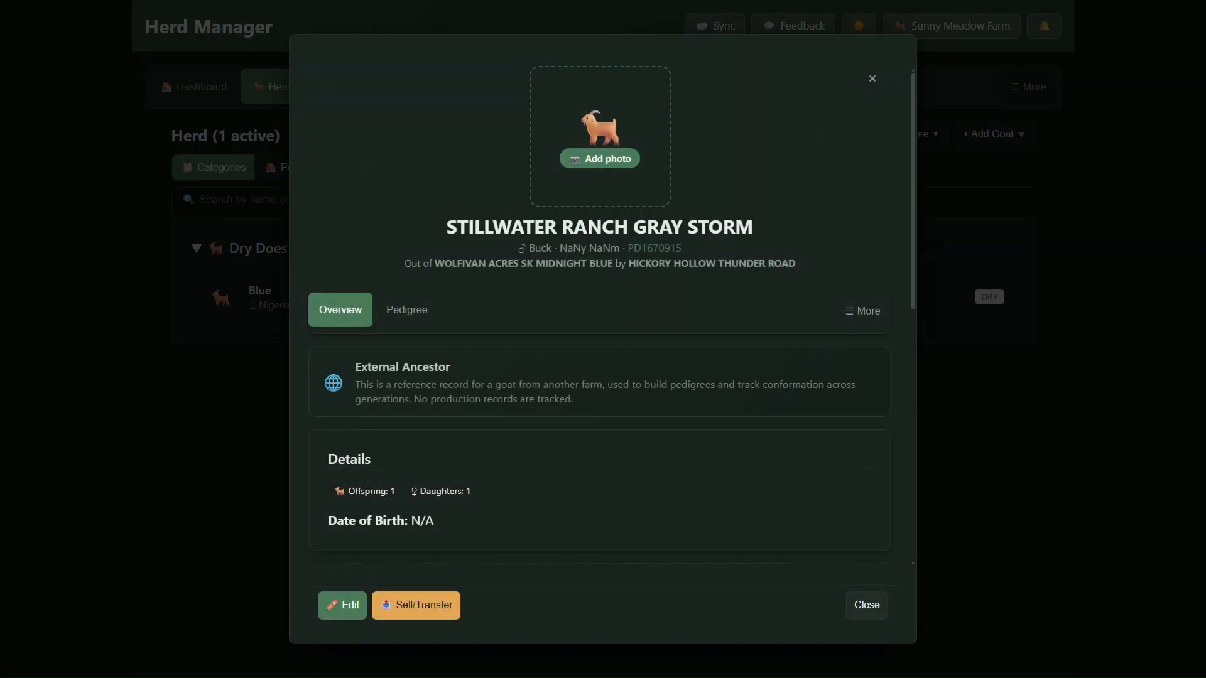
pyautogui.moveTo(352, 369); pyautogui.dragTo(603, 384)
pyautogui.click(499, 393)
pyautogui.click(867, 606)
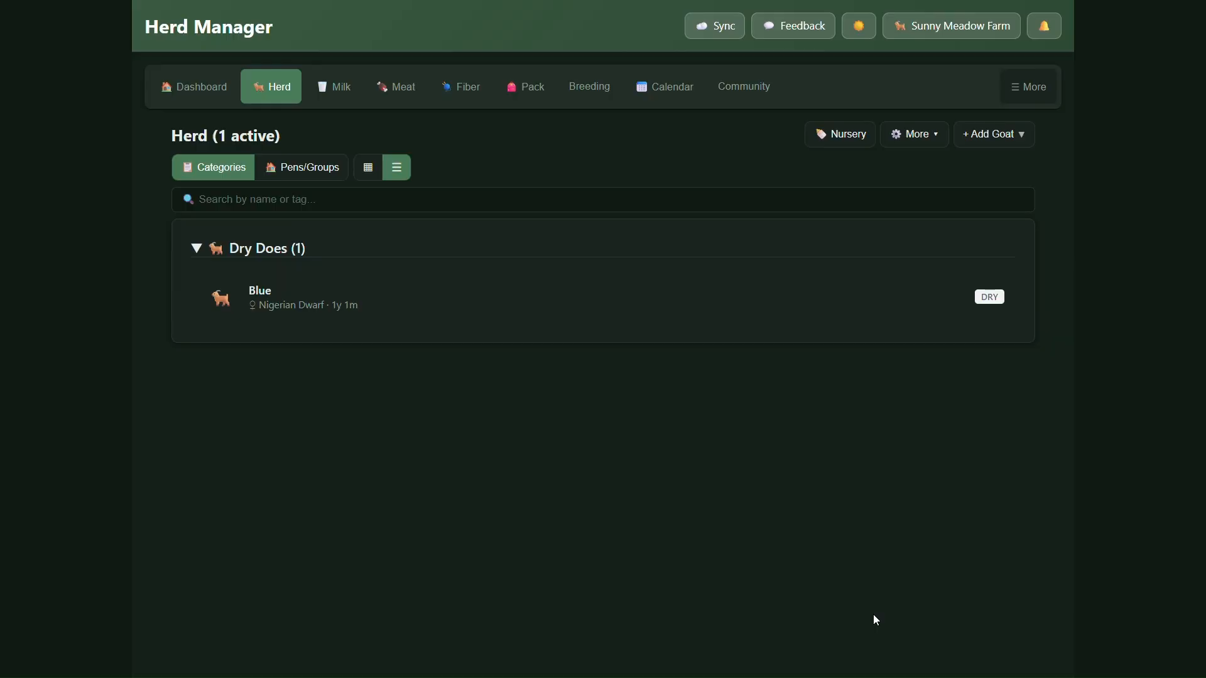
# Open the bulk import via H.E.R.D. for adding several goats and review which kinds of data it extracts.
pyautogui.click(994, 143)
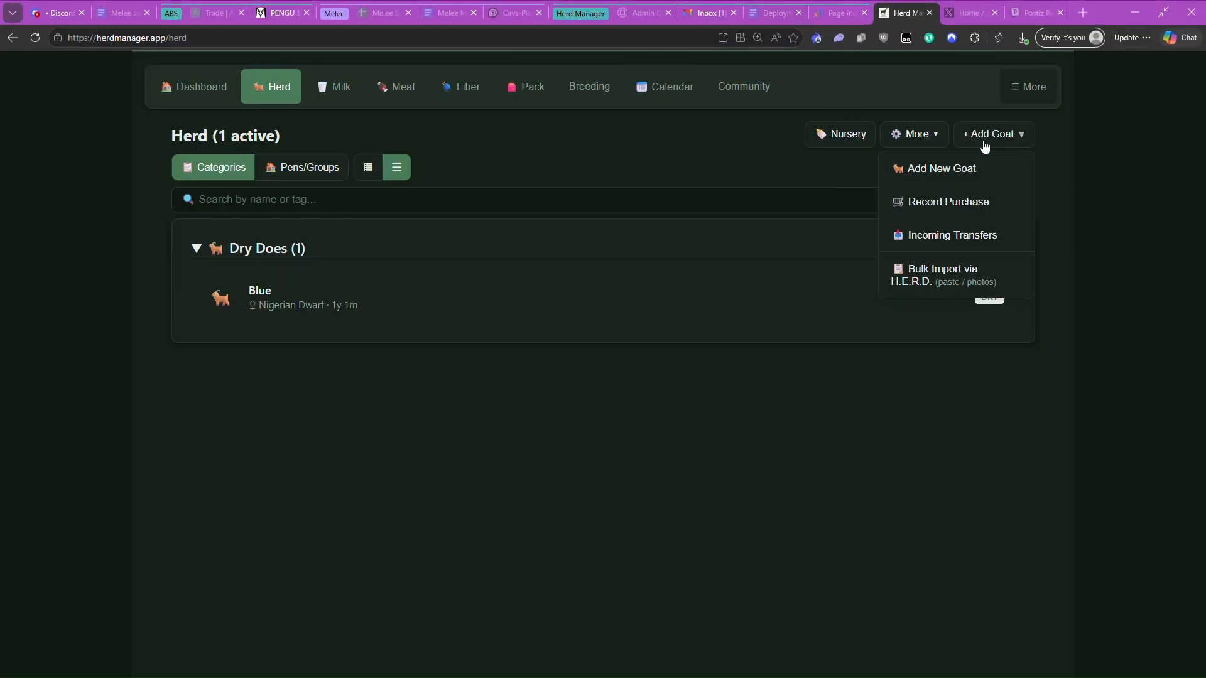
pyautogui.click(943, 284)
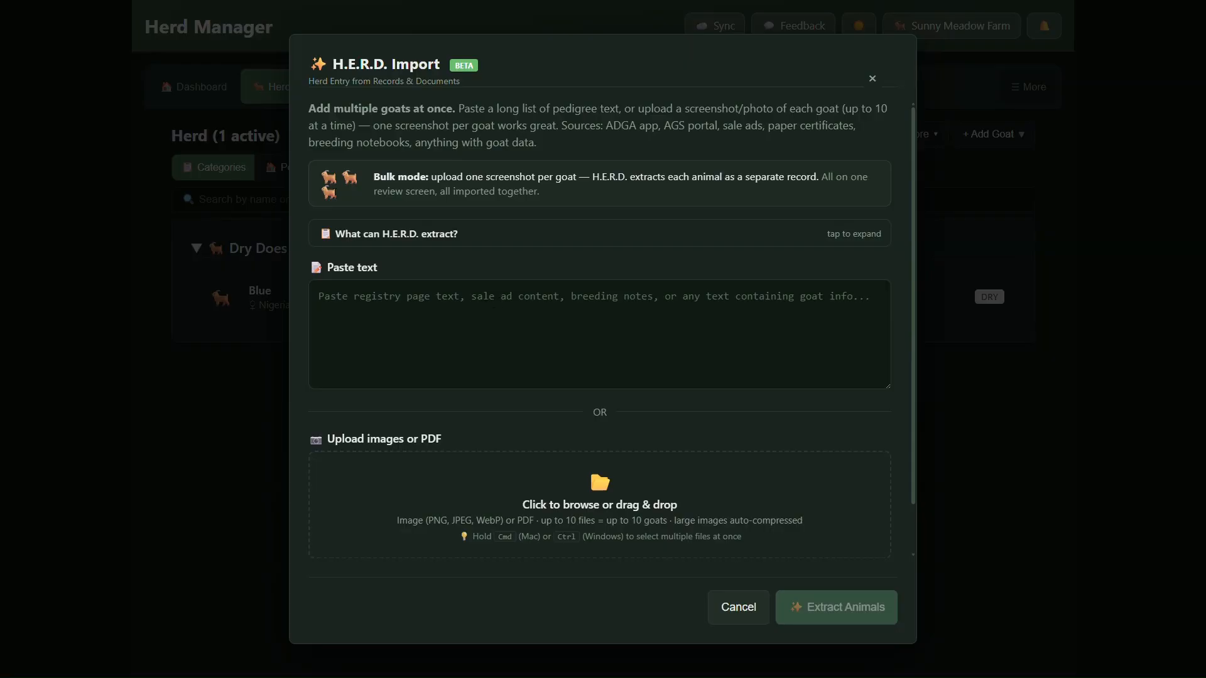
pyautogui.click(404, 243)
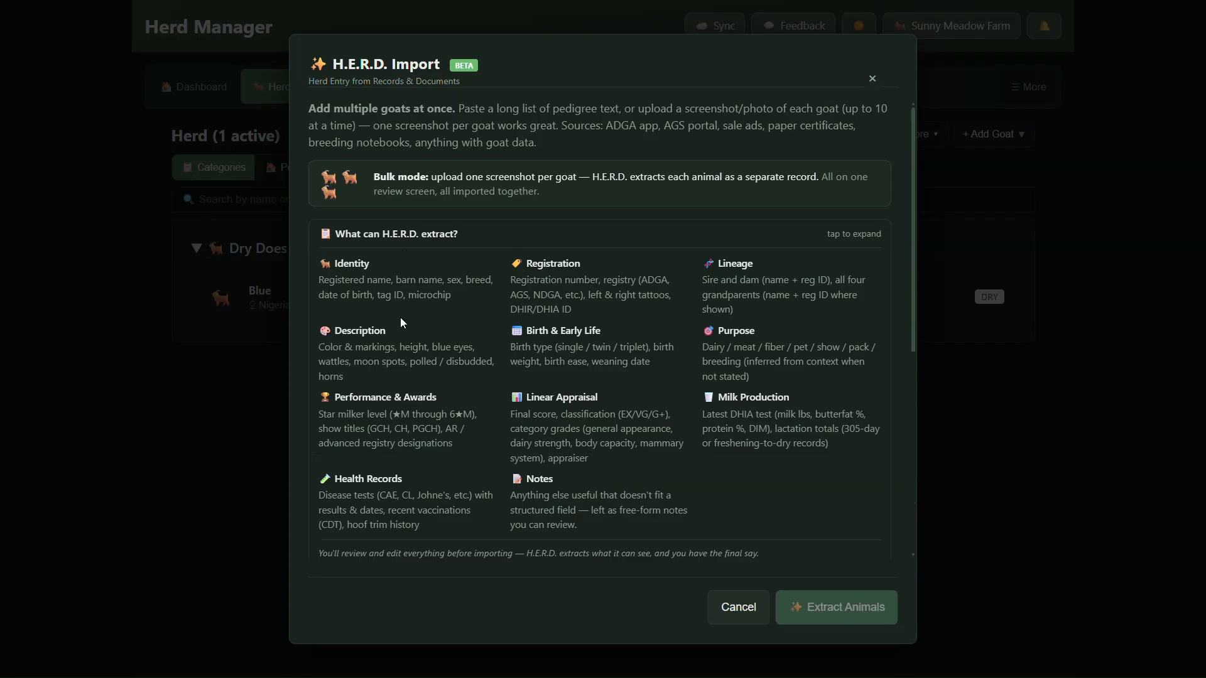
pyautogui.click(429, 238)
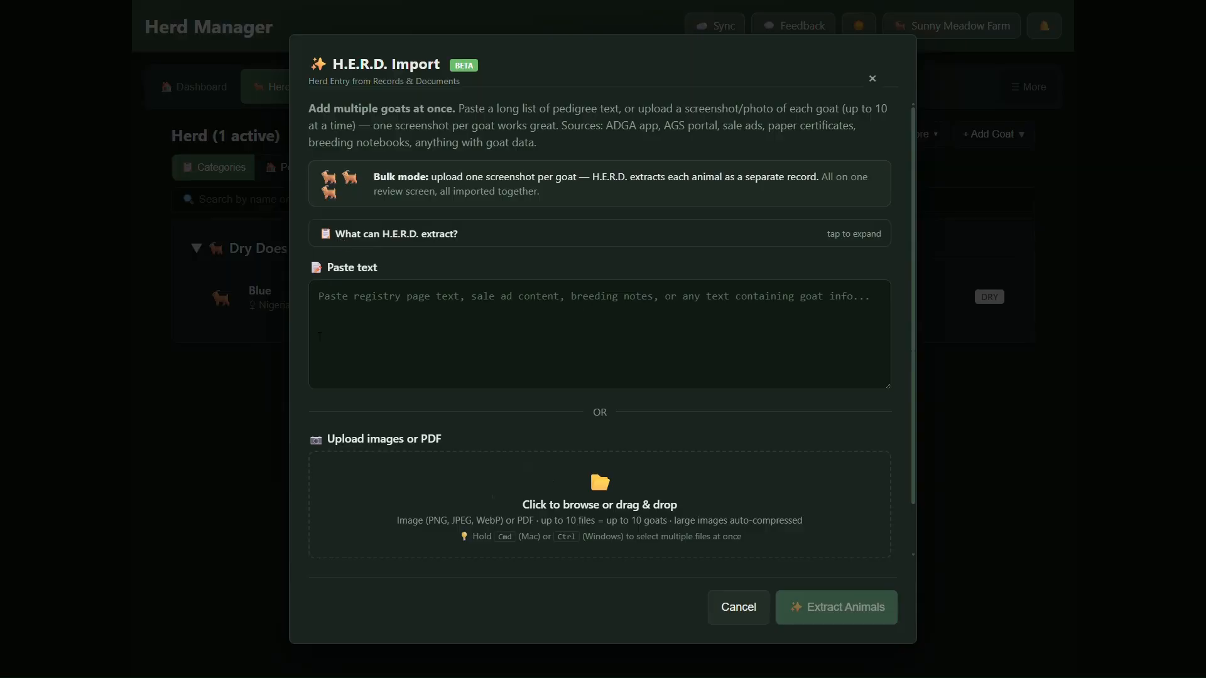
# Upload the nine goat screenshots, goat-02 through goat-10, to the bulk import and check their thumbnails.
pyautogui.click(389, 311)
pyautogui.moveTo(556, 523); pyautogui.dragTo(555, 522)
pyautogui.scroll(-3, 555, 522)
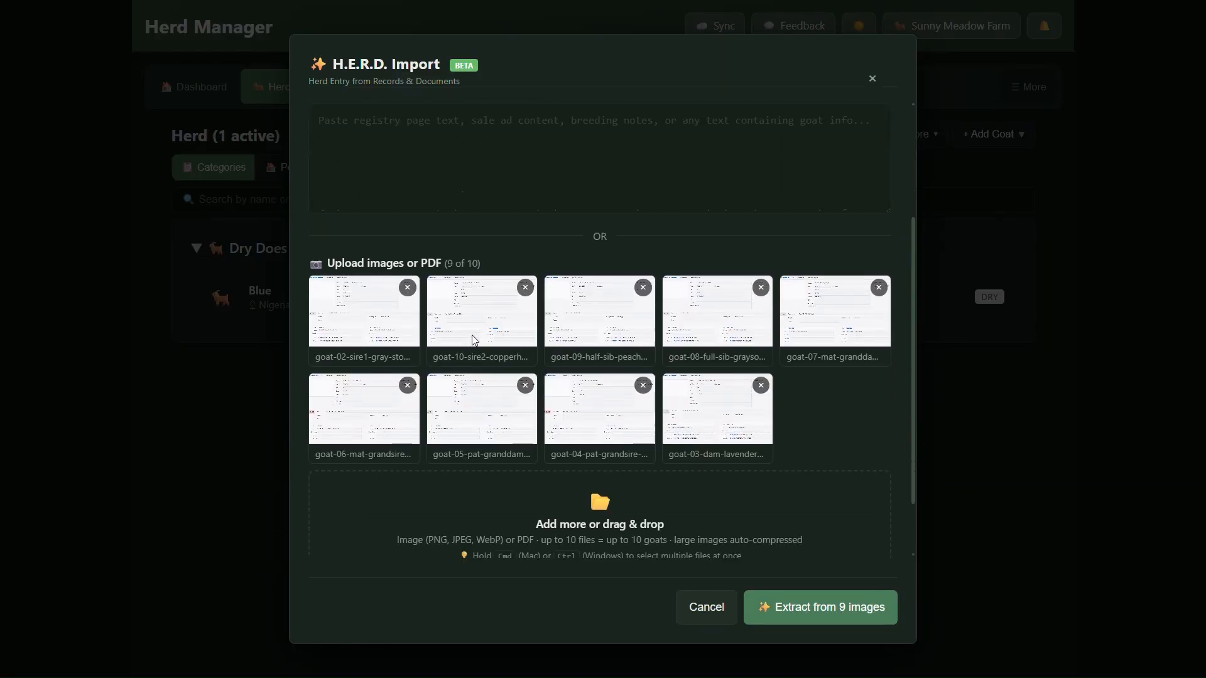
pyautogui.scroll(-1, 479, 351)
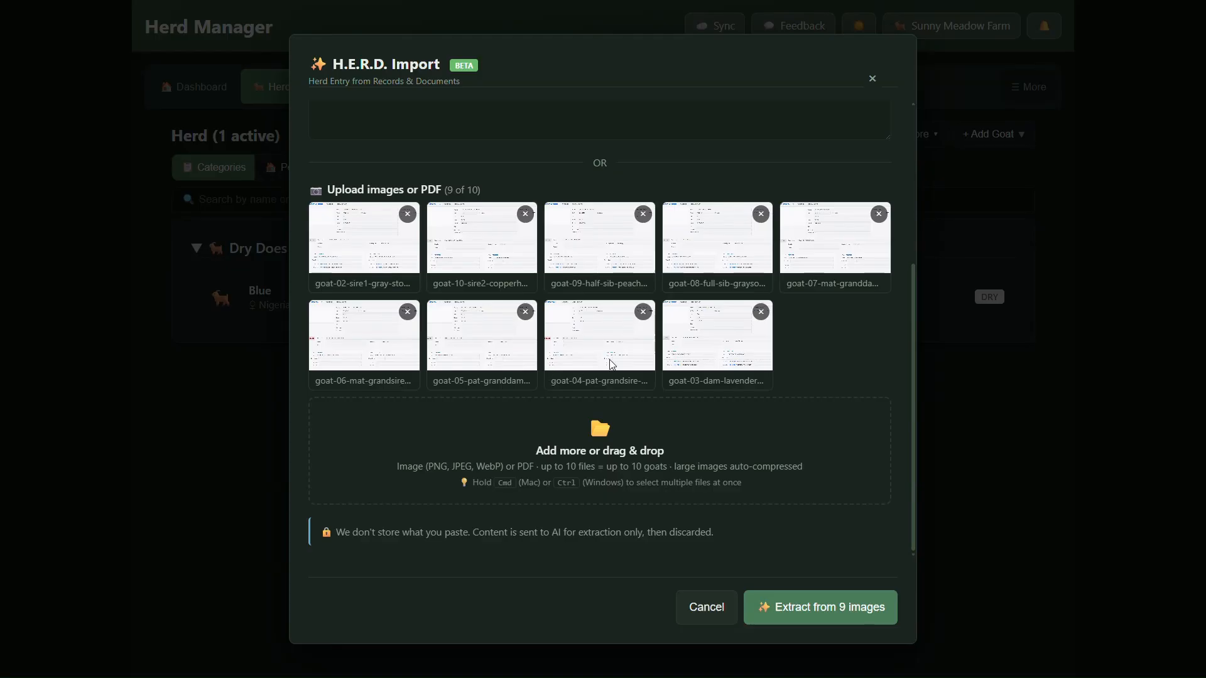
# Run the extraction on the nine uploaded images, returning to the upload form to run it again.
pyautogui.click(790, 620)
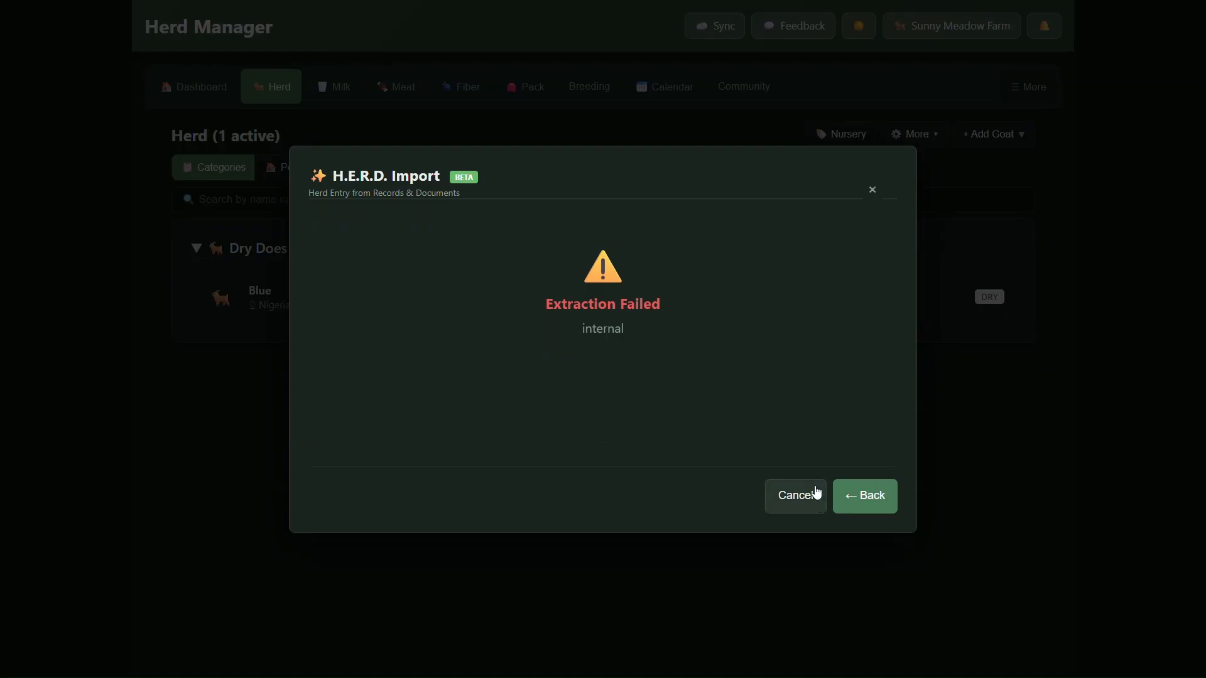
pyautogui.click(855, 496)
pyautogui.click(793, 607)
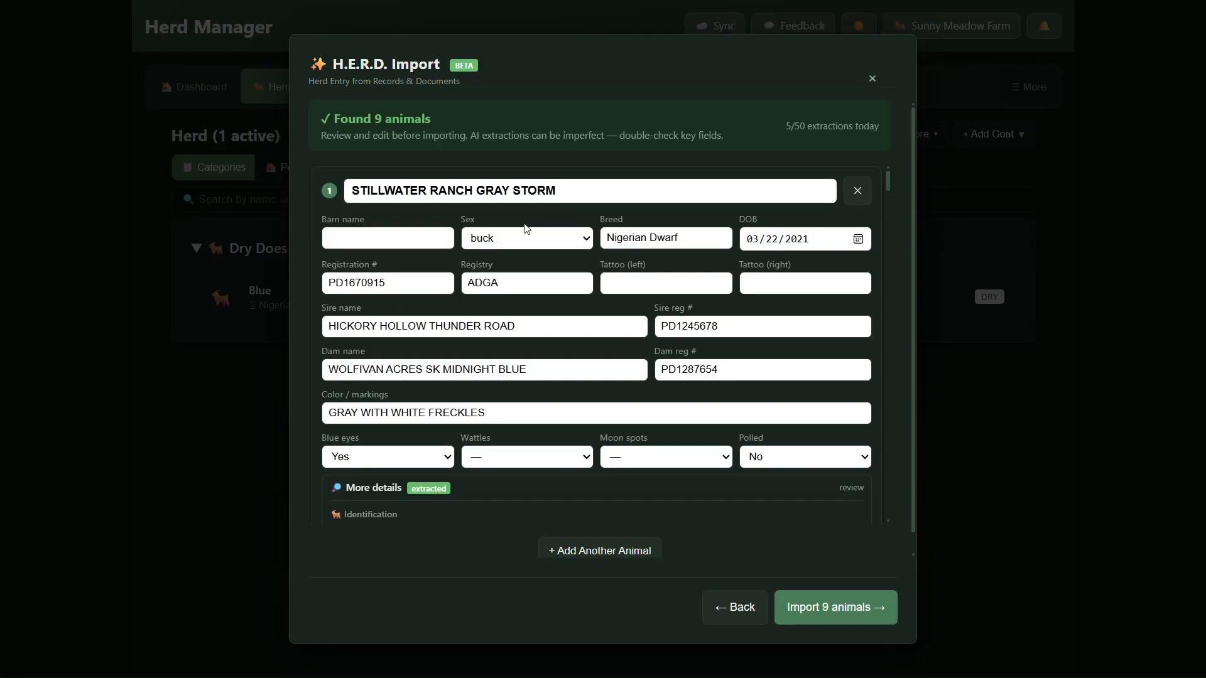
# Review the extracted fields of the nine animals, including parents and grandparents, and proceed to the import preview.
pyautogui.scroll(-1, 527, 228)
pyautogui.scroll(1, 526, 228)
pyautogui.scroll(-1, 553, 377)
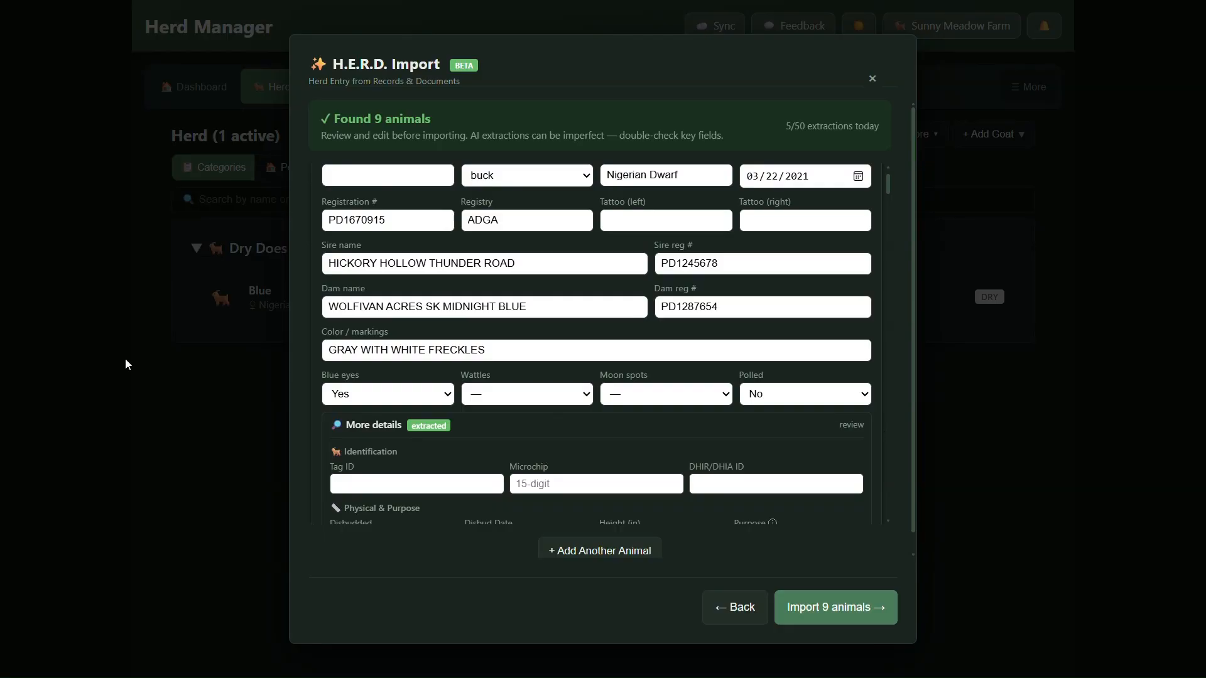
pyautogui.scroll(-4, 508, 370)
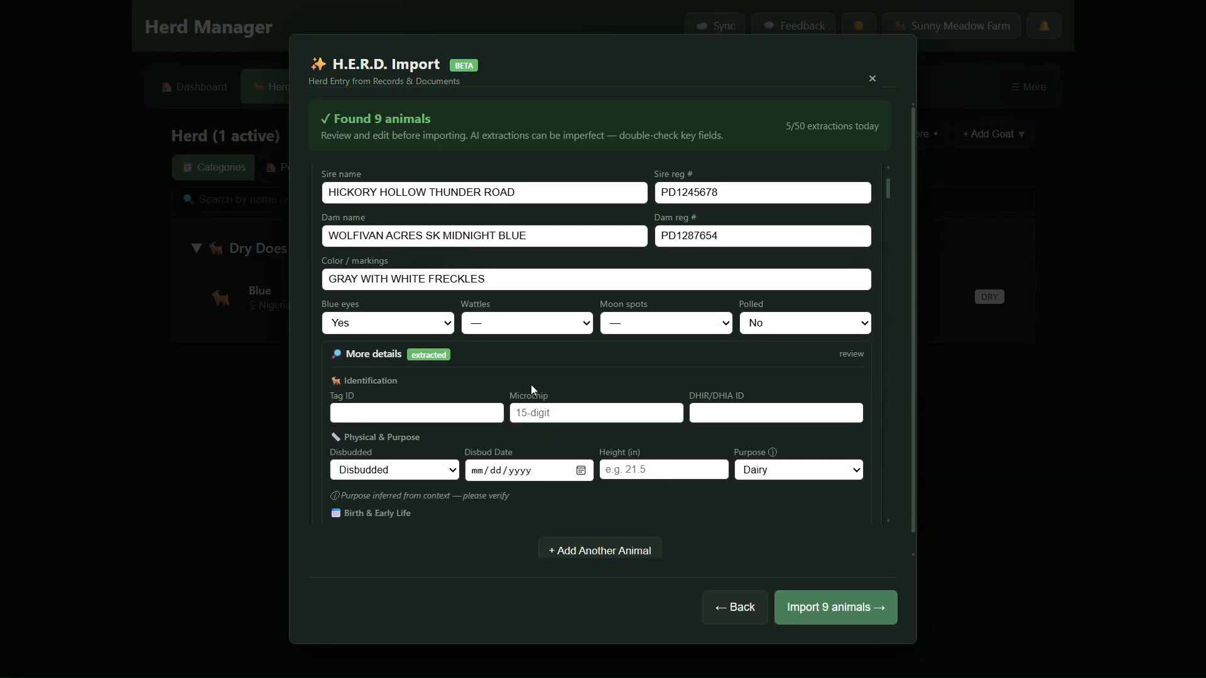
pyautogui.scroll(-1, 600, 369)
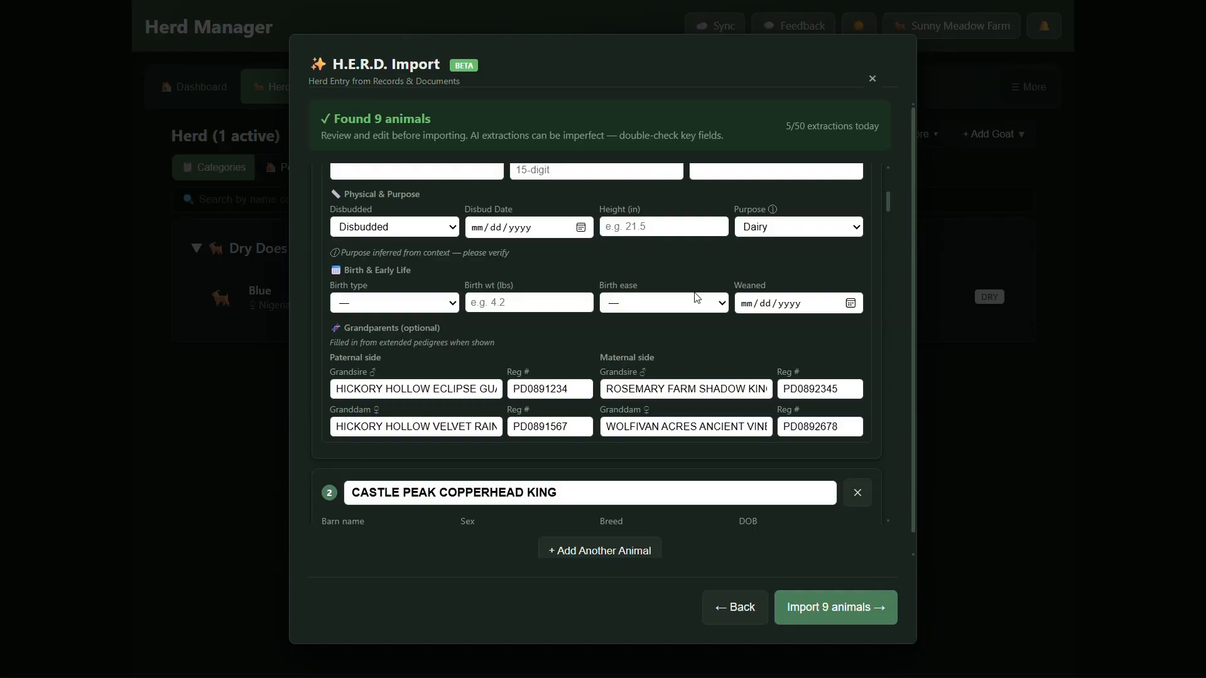
pyautogui.scroll(-3, 714, 266)
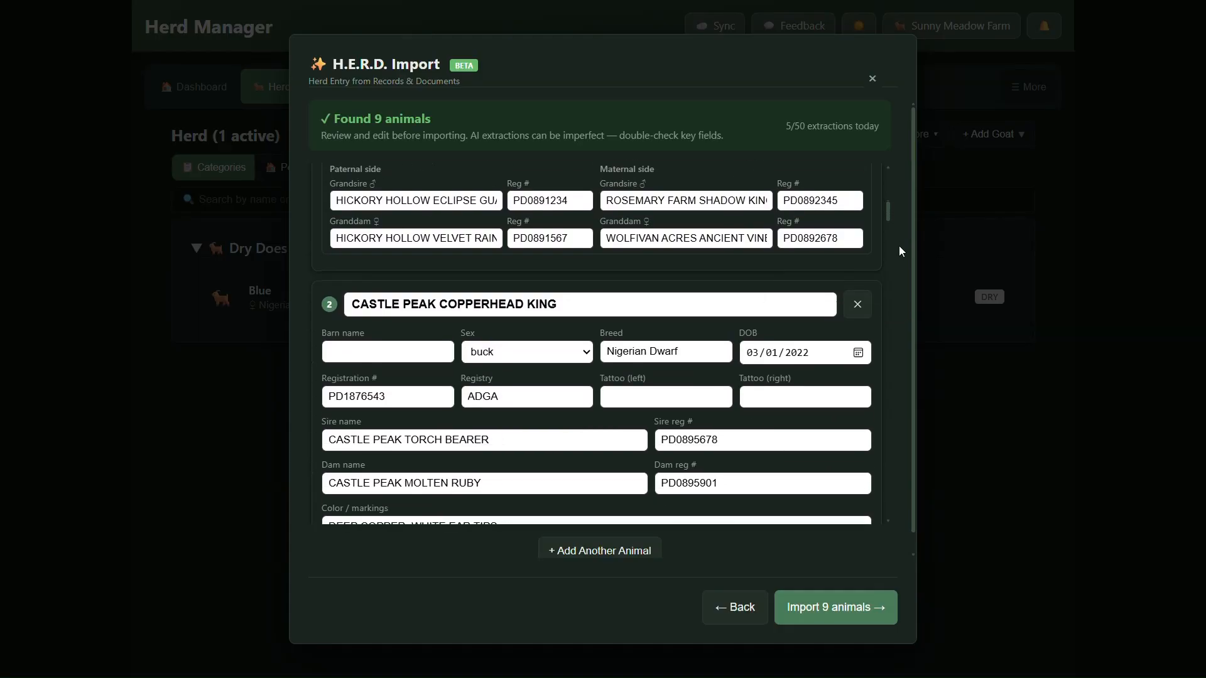
pyautogui.moveTo(885, 209); pyautogui.dragTo(872, 514)
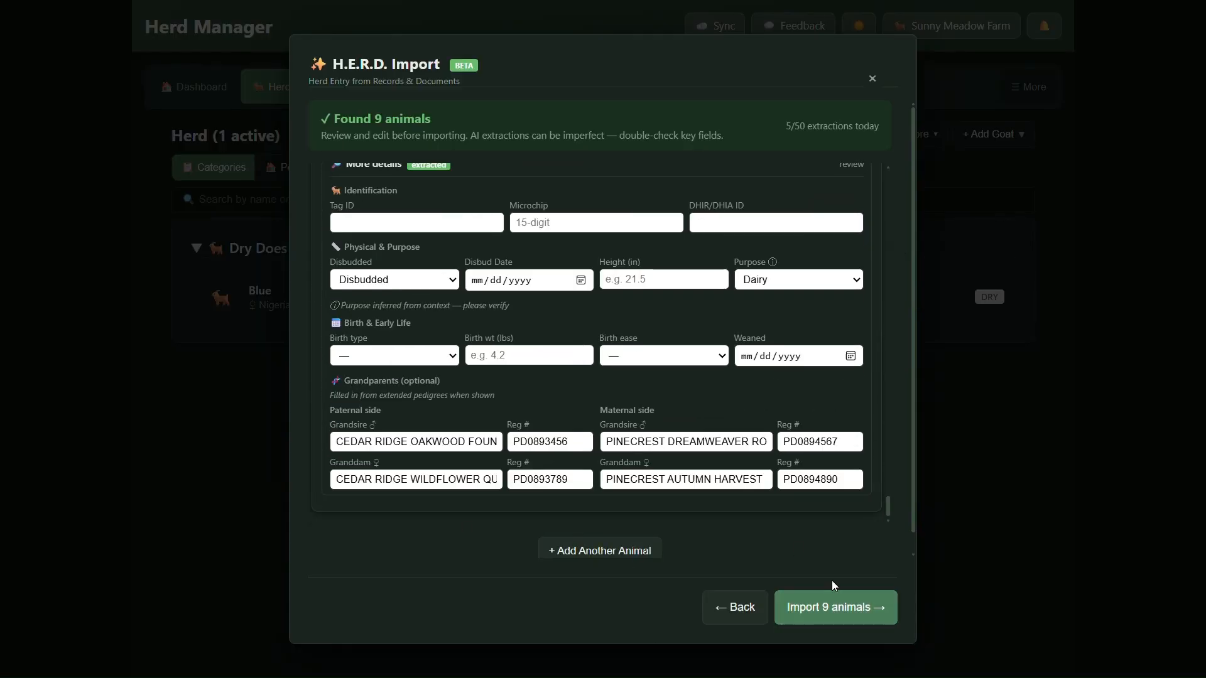
pyautogui.click(840, 624)
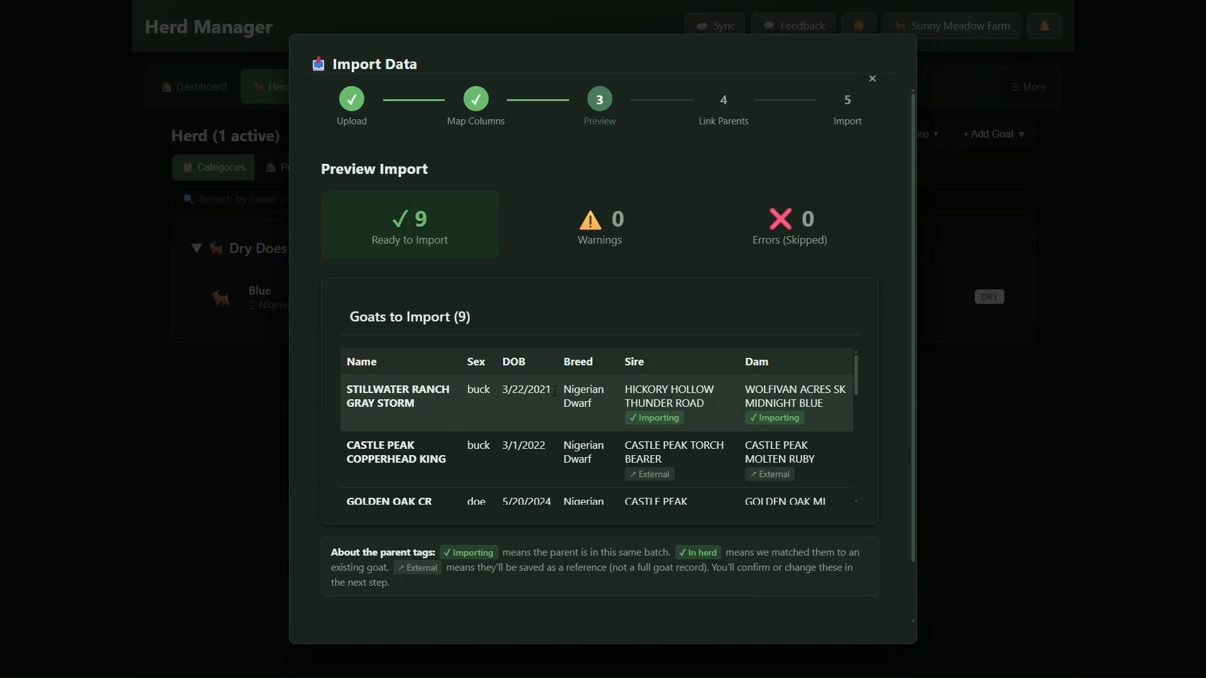
# Check each goat's details and the sire and dam tags in the import preview, starting with STILLWATER RANCH GRAY STORM.
pyautogui.moveTo(369, 378); pyautogui.dragTo(425, 413)
pyautogui.click(495, 393)
pyautogui.moveTo(634, 394); pyautogui.dragTo(790, 415)
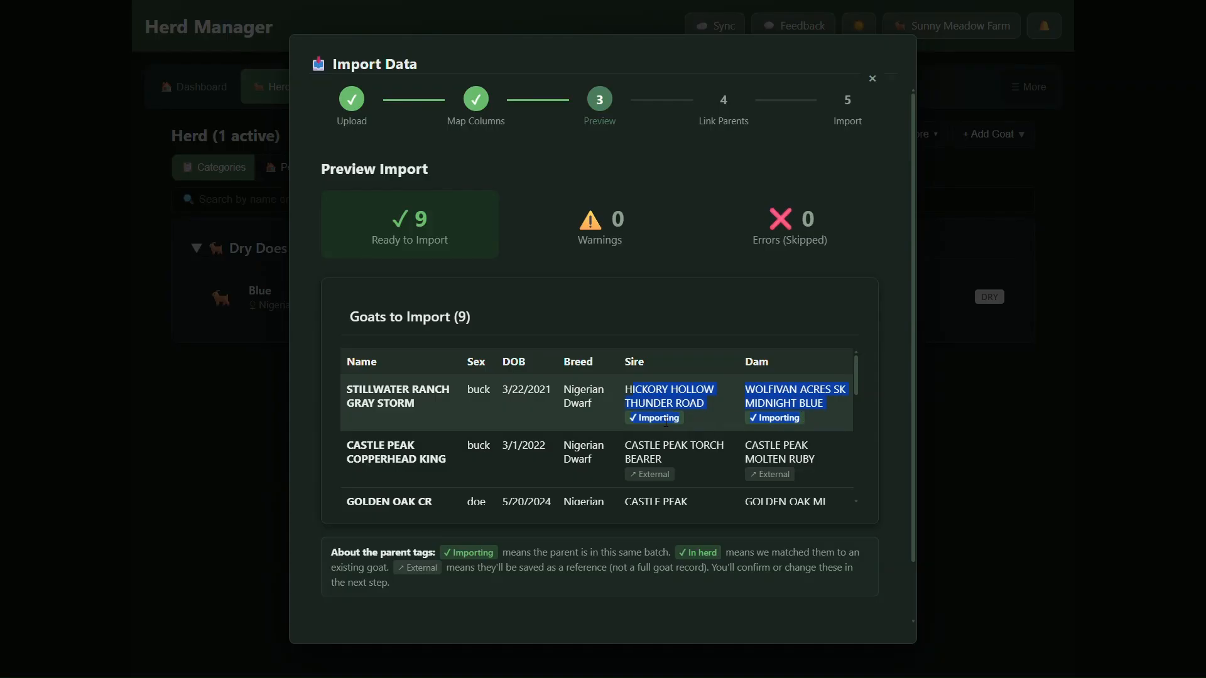
pyautogui.moveTo(638, 419); pyautogui.dragTo(652, 423)
pyautogui.scroll(-1, 616, 439)
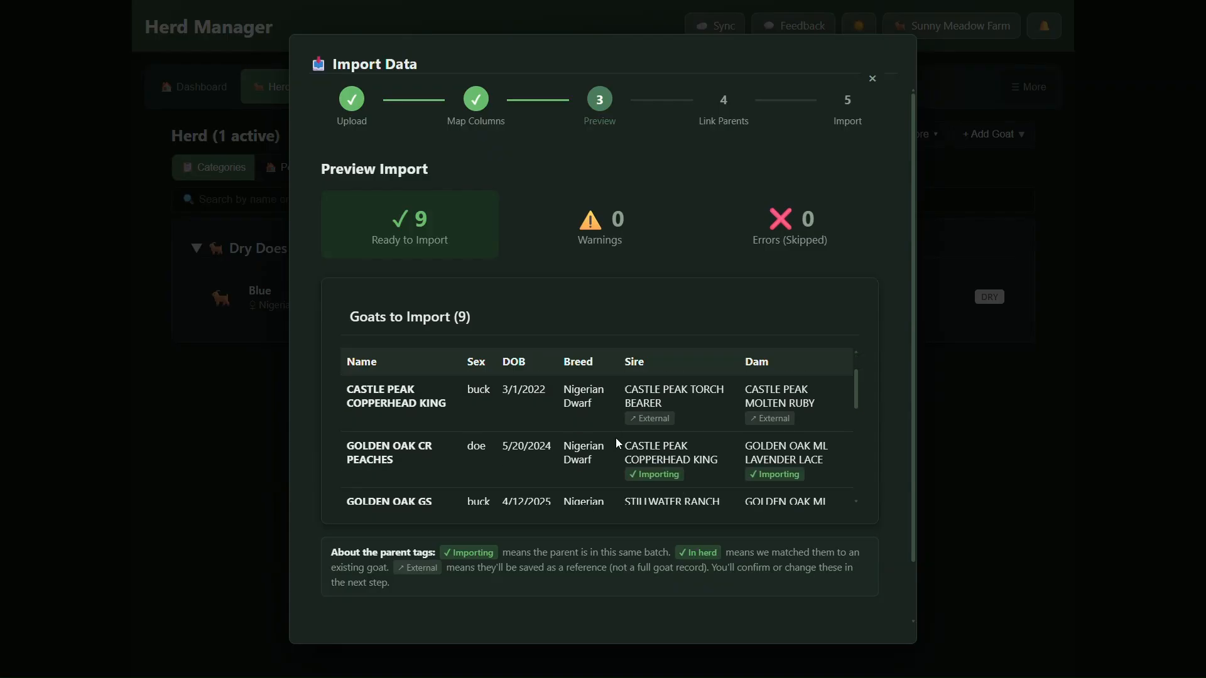
pyautogui.moveTo(353, 383); pyautogui.dragTo(812, 405)
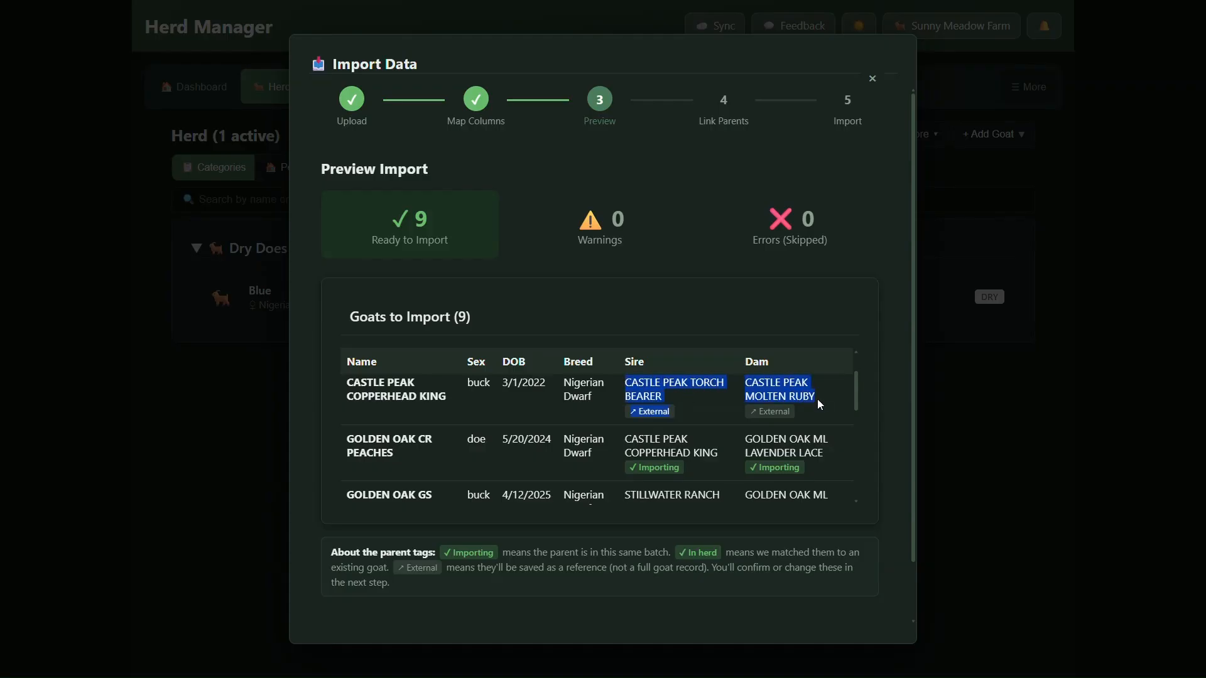
pyautogui.scroll(-1, 813, 405)
pyautogui.scroll(-1, 537, 506)
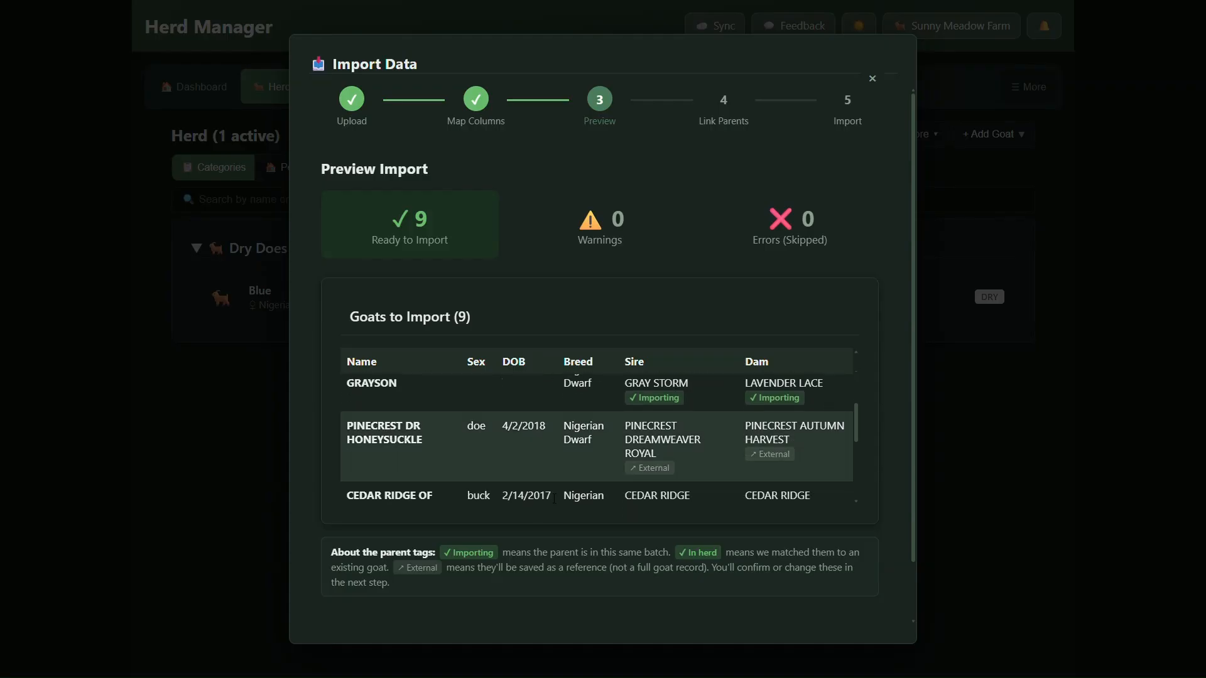
# Read the explanation of the In herd parent tag and proceed to linking the parents.
pyautogui.moveTo(678, 551); pyautogui.dragTo(717, 555)
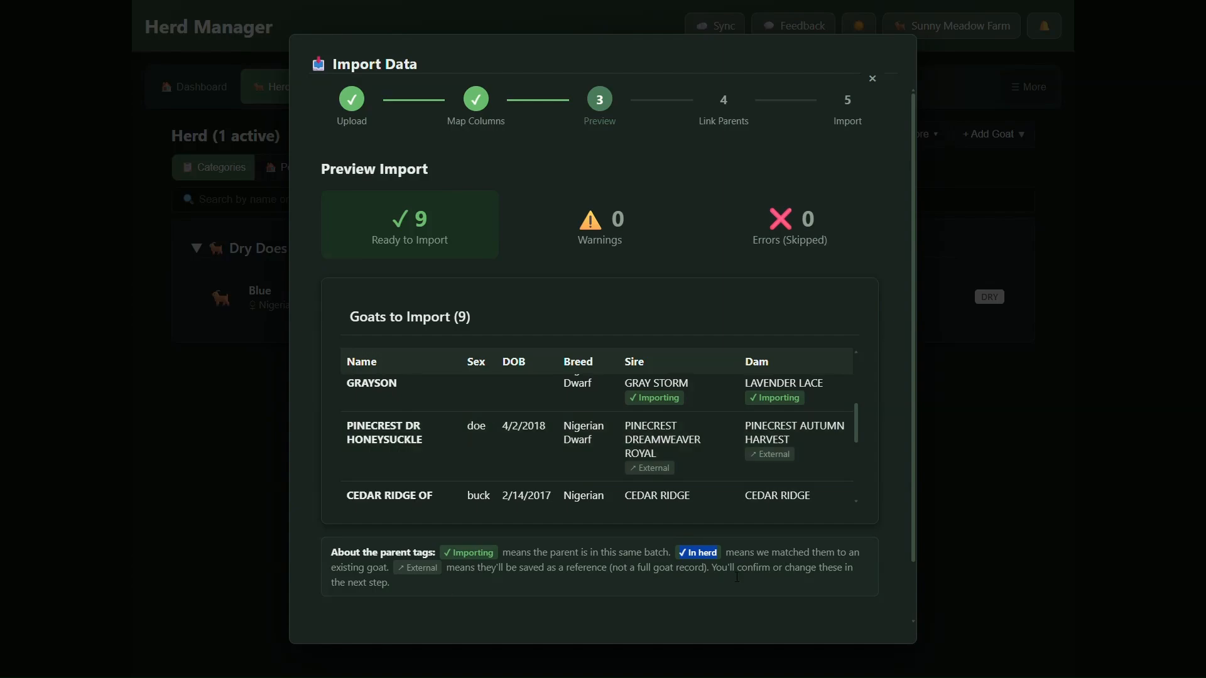
pyautogui.moveTo(686, 553); pyautogui.dragTo(719, 561)
pyautogui.click(808, 497)
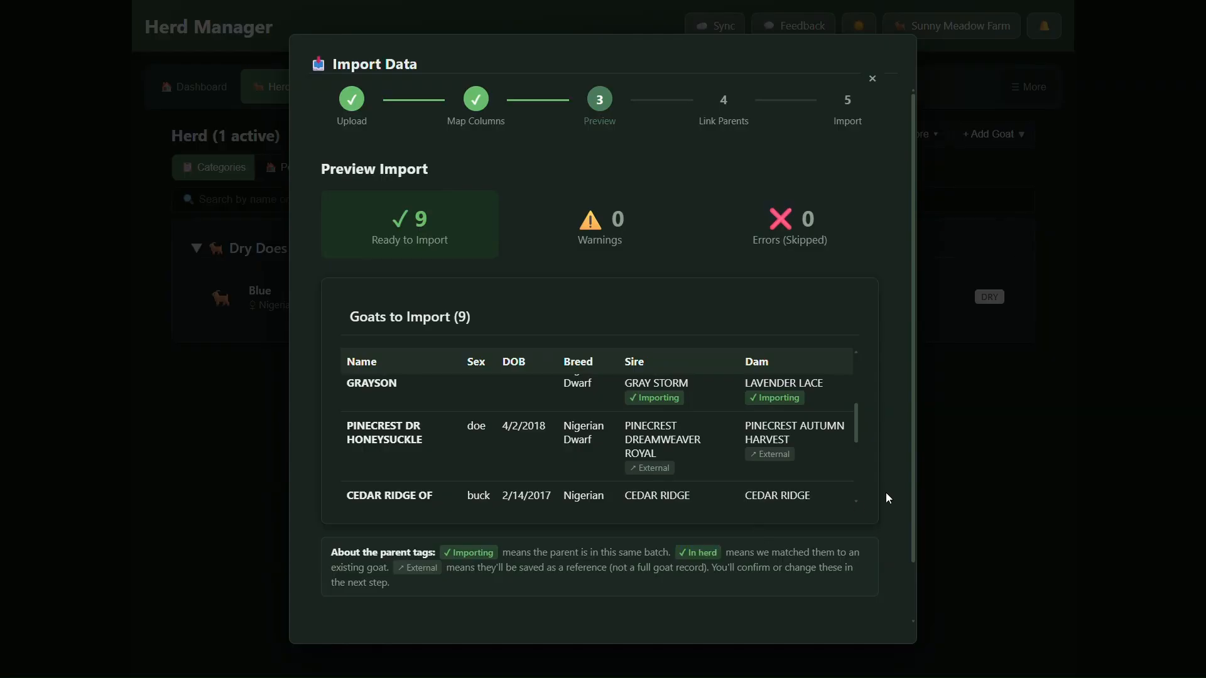
pyautogui.scroll(-1, 886, 492)
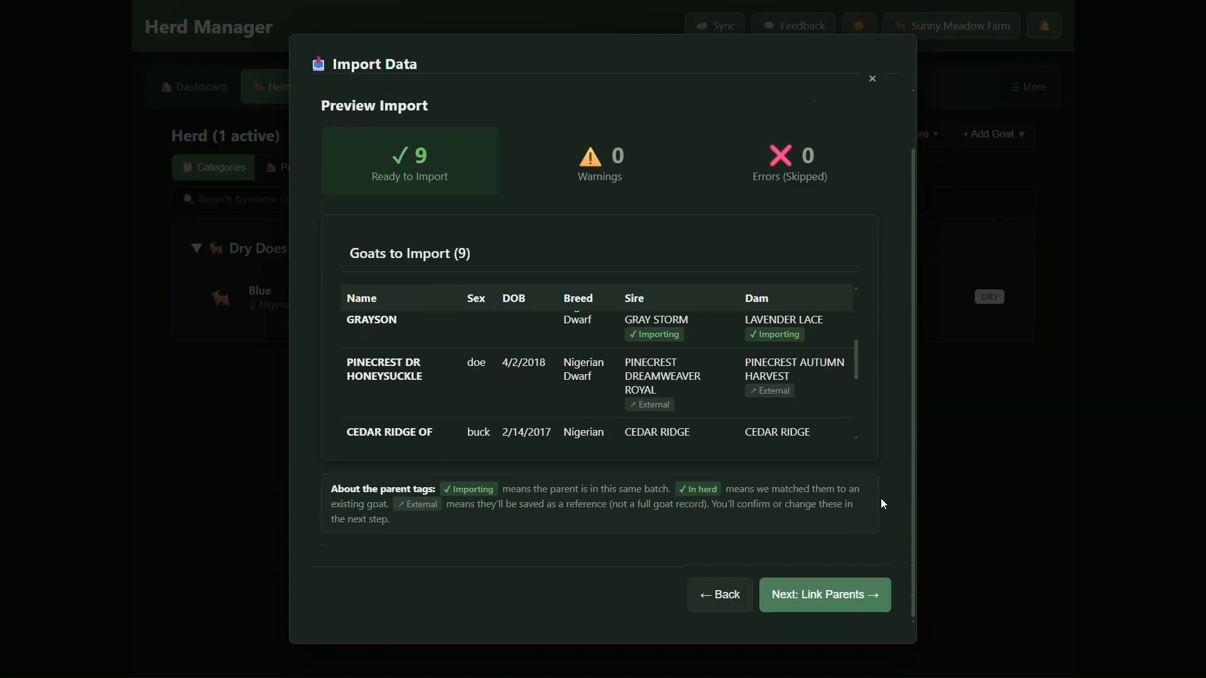
pyautogui.click(803, 604)
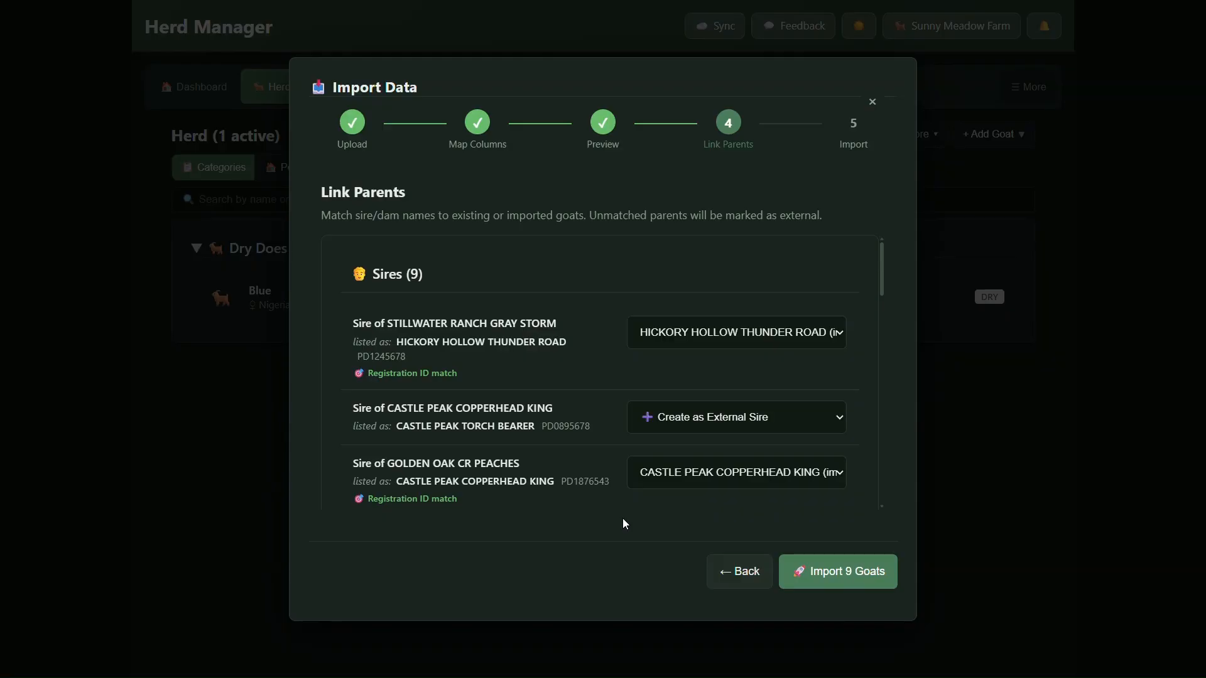
# Check the suggested sire matches, import the nine goats with those parent links, and view the herd.
pyautogui.scroll(-5, 478, 392)
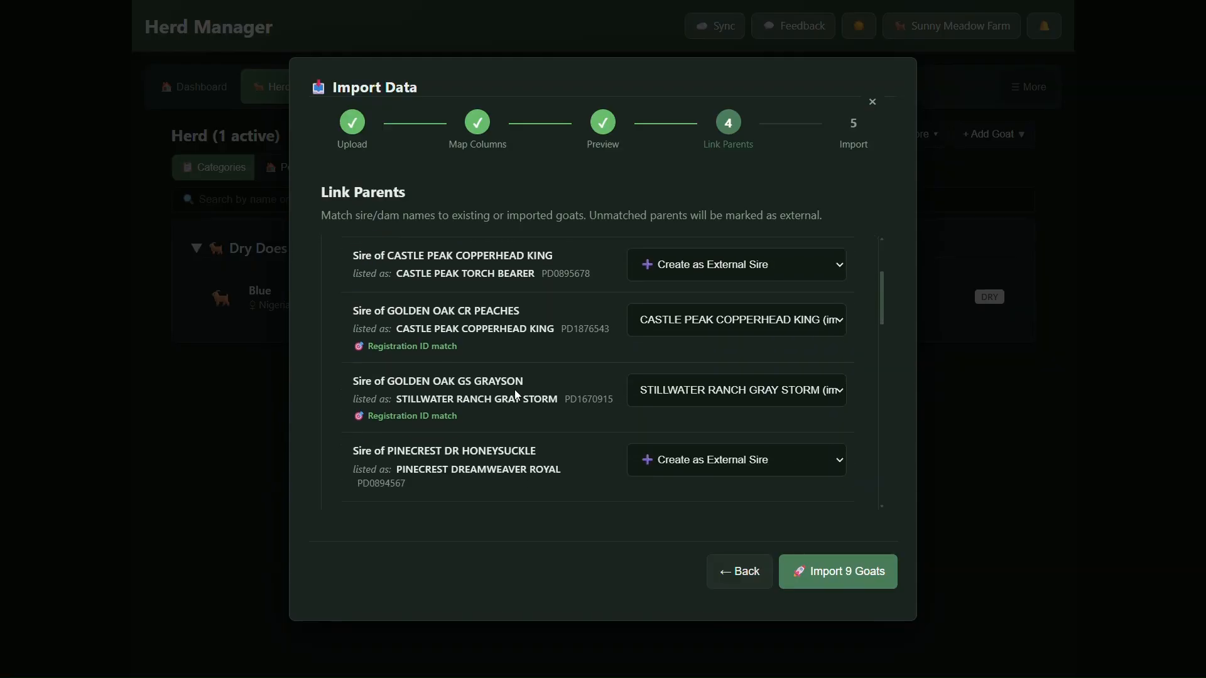
pyautogui.click(817, 583)
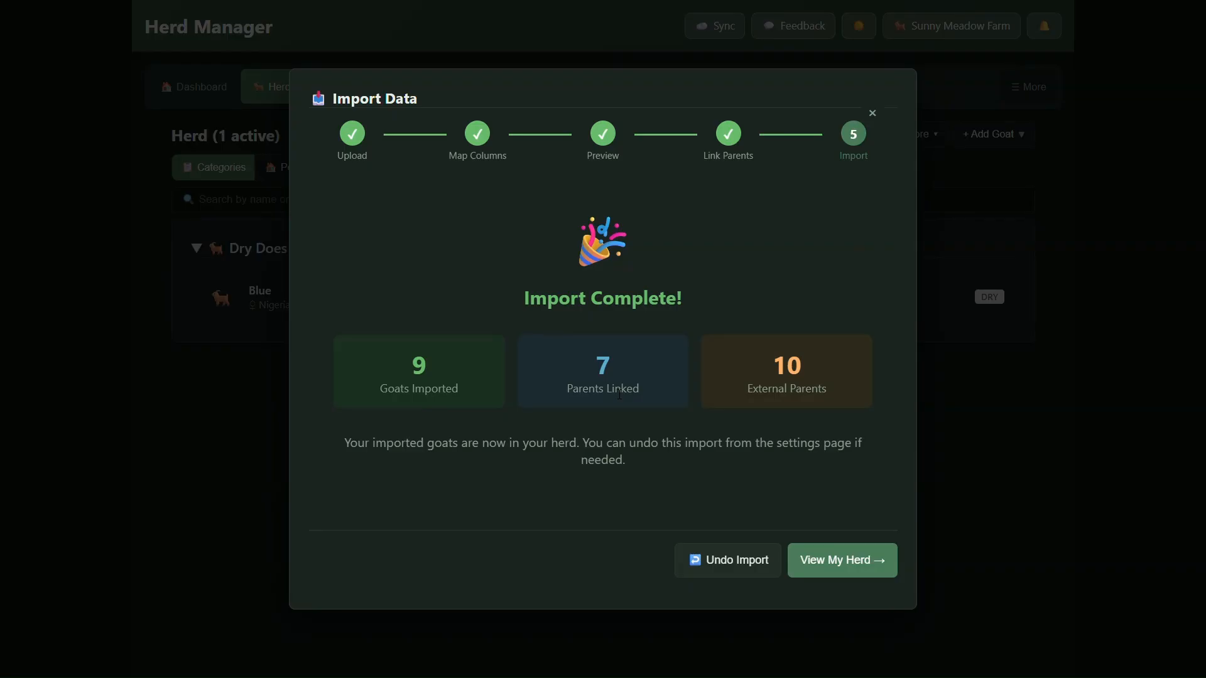
pyautogui.click(855, 568)
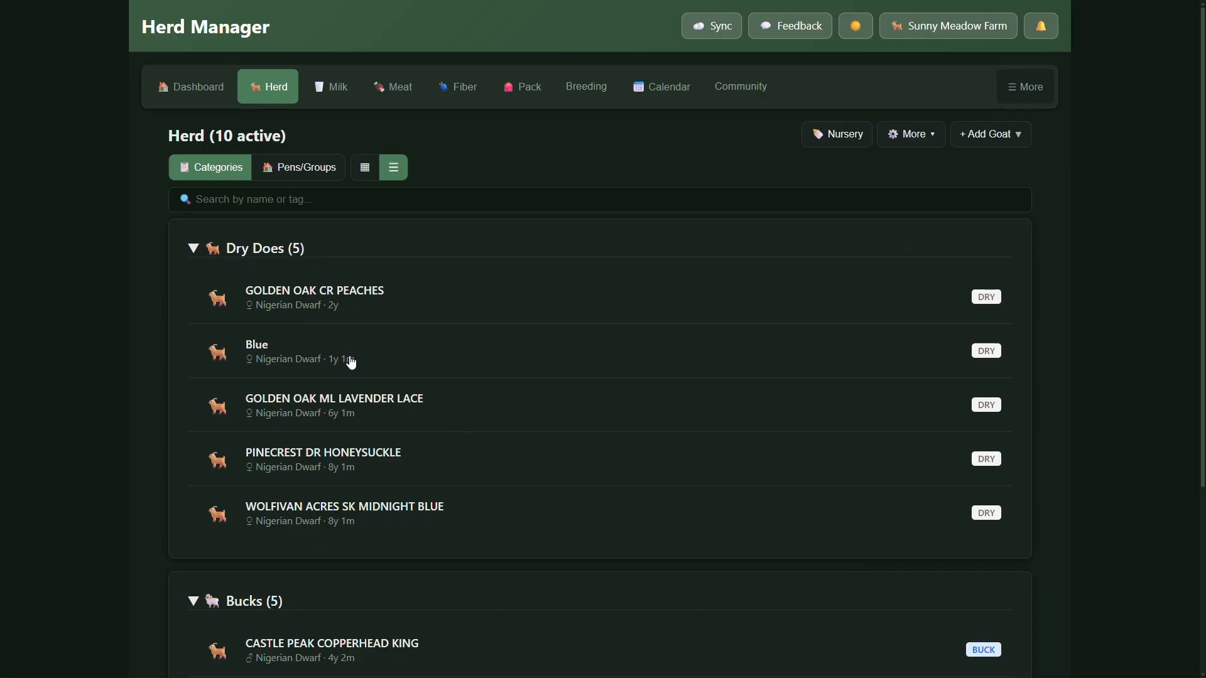
# Look through the herd list and examine the family tree in the record of the doe Blue.
pyautogui.scroll(-1, 389, 399)
pyautogui.scroll(-3, 399, 383)
pyautogui.scroll(5, 418, 363)
pyautogui.click(402, 357)
pyautogui.click(402, 357)
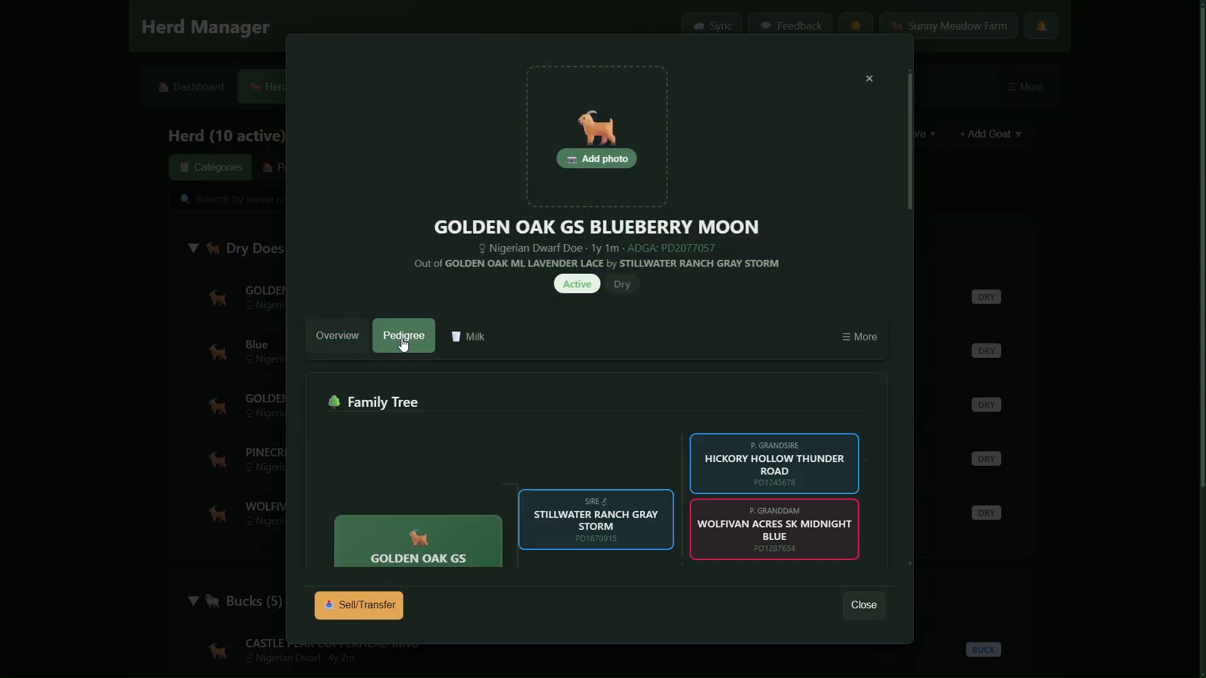
pyautogui.scroll(-3, 509, 355)
pyautogui.scroll(-1, 509, 355)
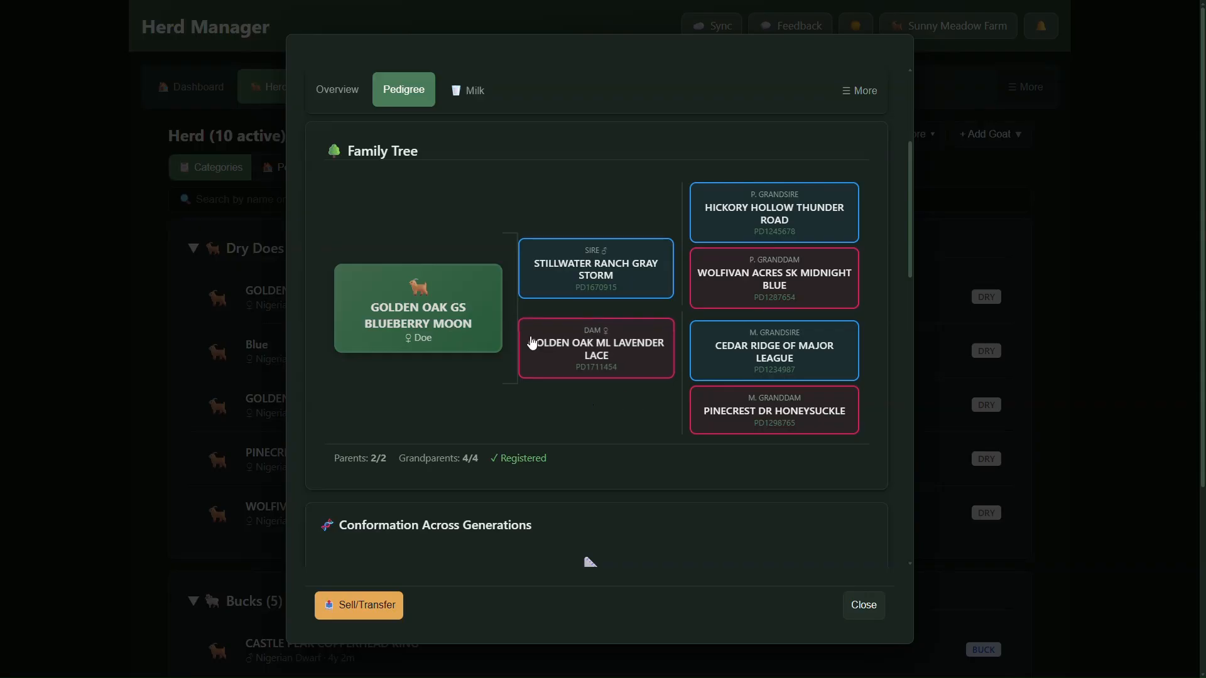
# Open the record of her sire, STILLWATER RANCH GRAY STORM, from the family tree and examine his pedigree.
pyautogui.click(556, 297)
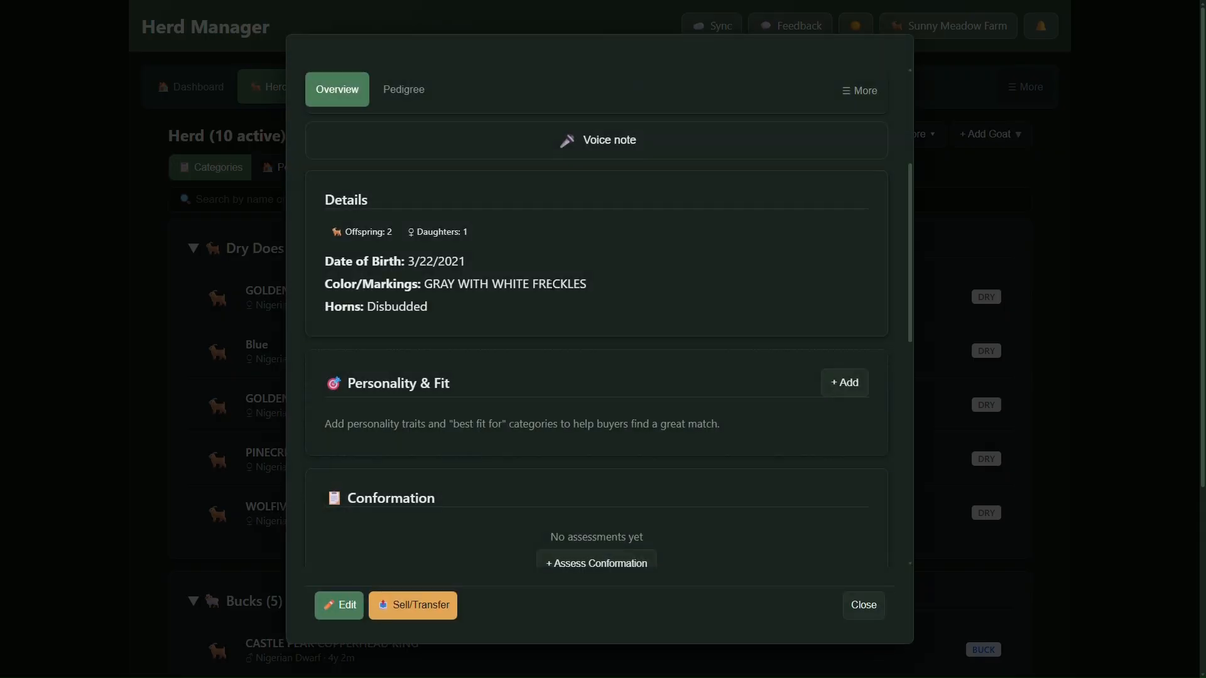
pyautogui.scroll(4, 583, 343)
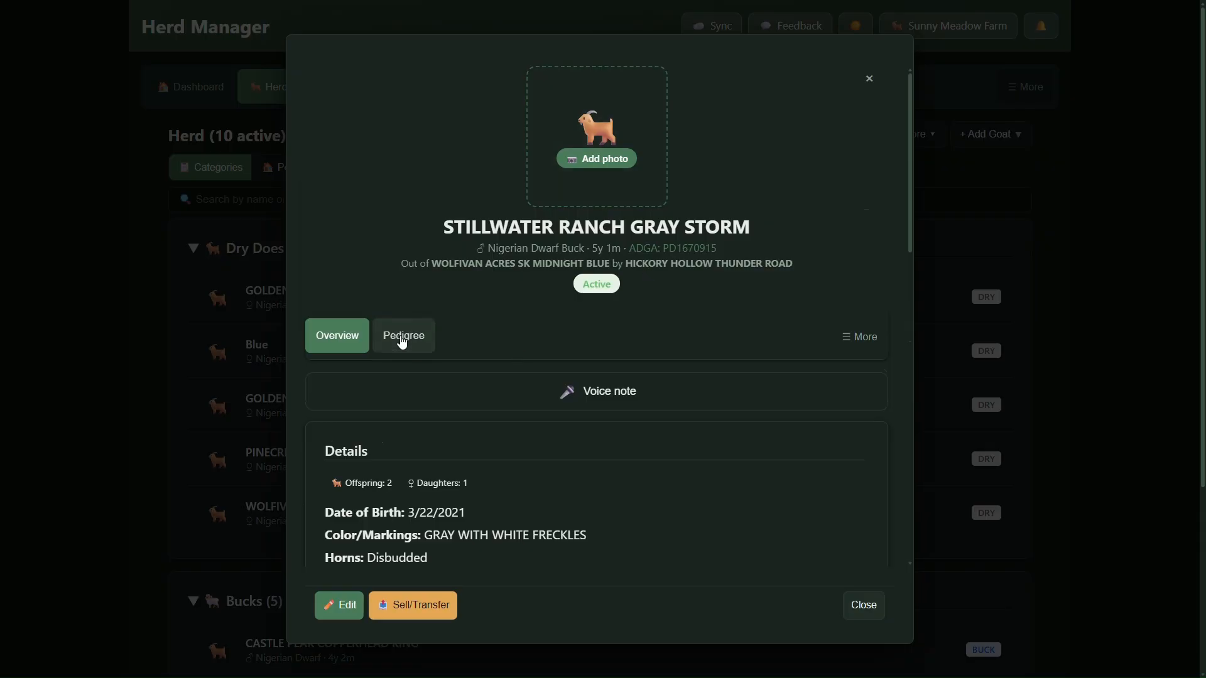
pyautogui.click(410, 340)
pyautogui.scroll(-4, 412, 344)
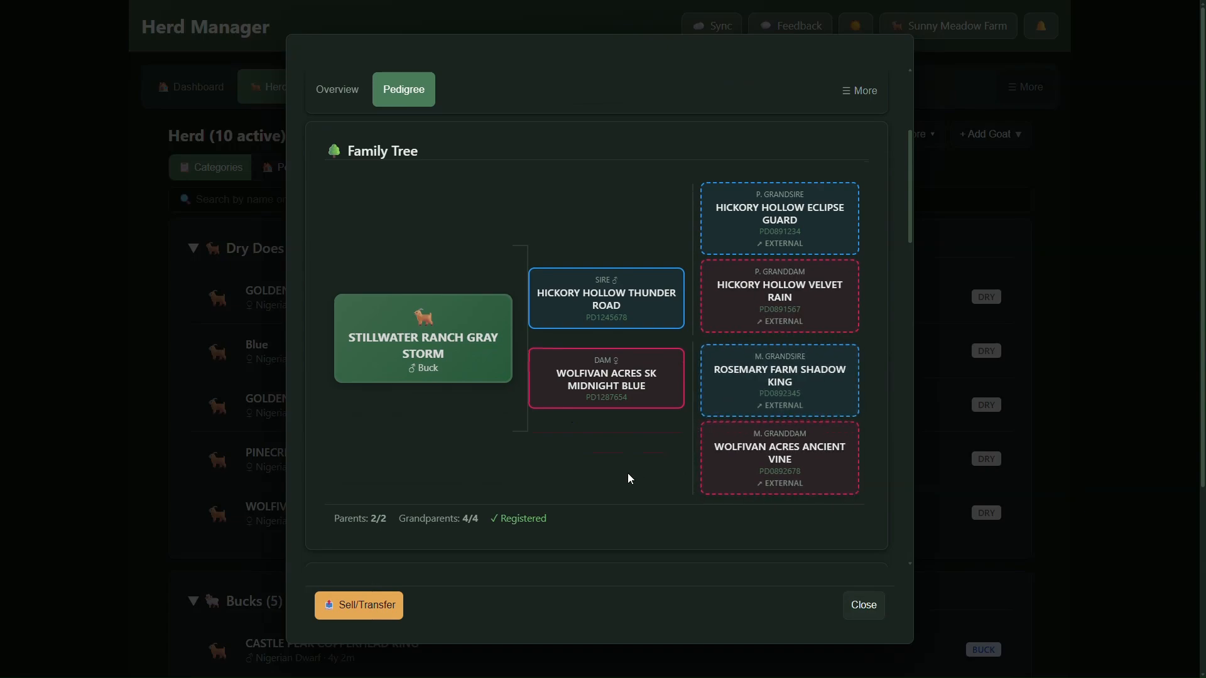
pyautogui.scroll(-4, 594, 494)
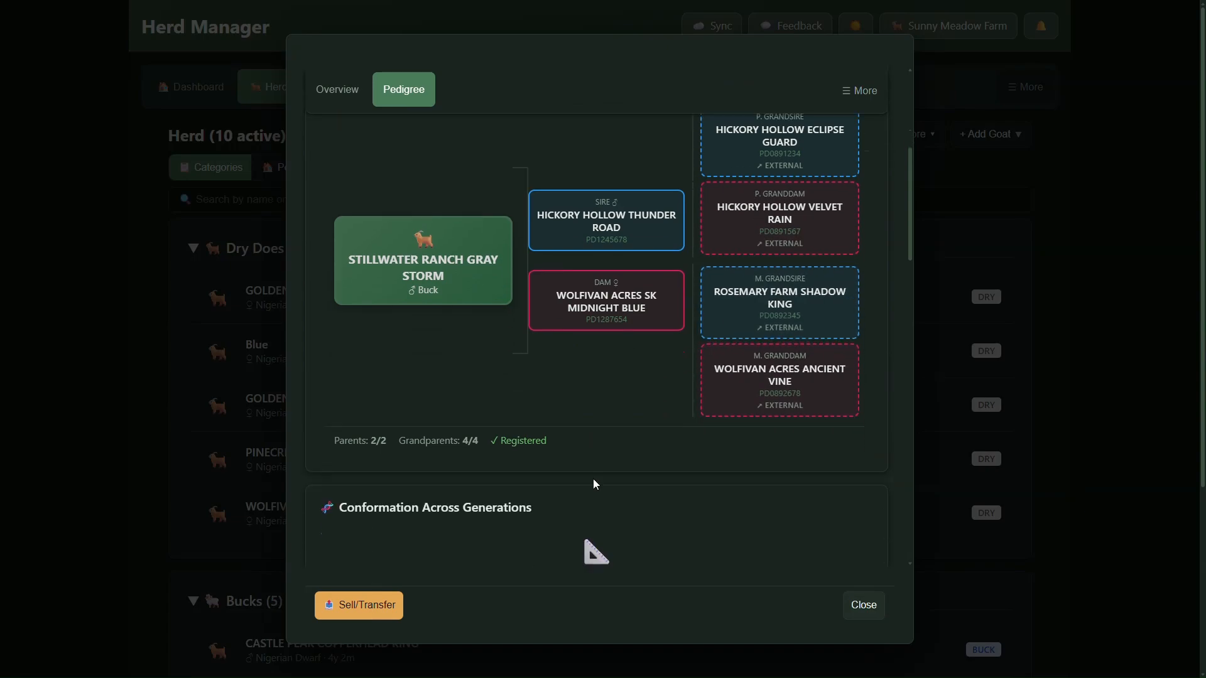
pyautogui.scroll(-1, 595, 488)
pyautogui.scroll(9, 595, 488)
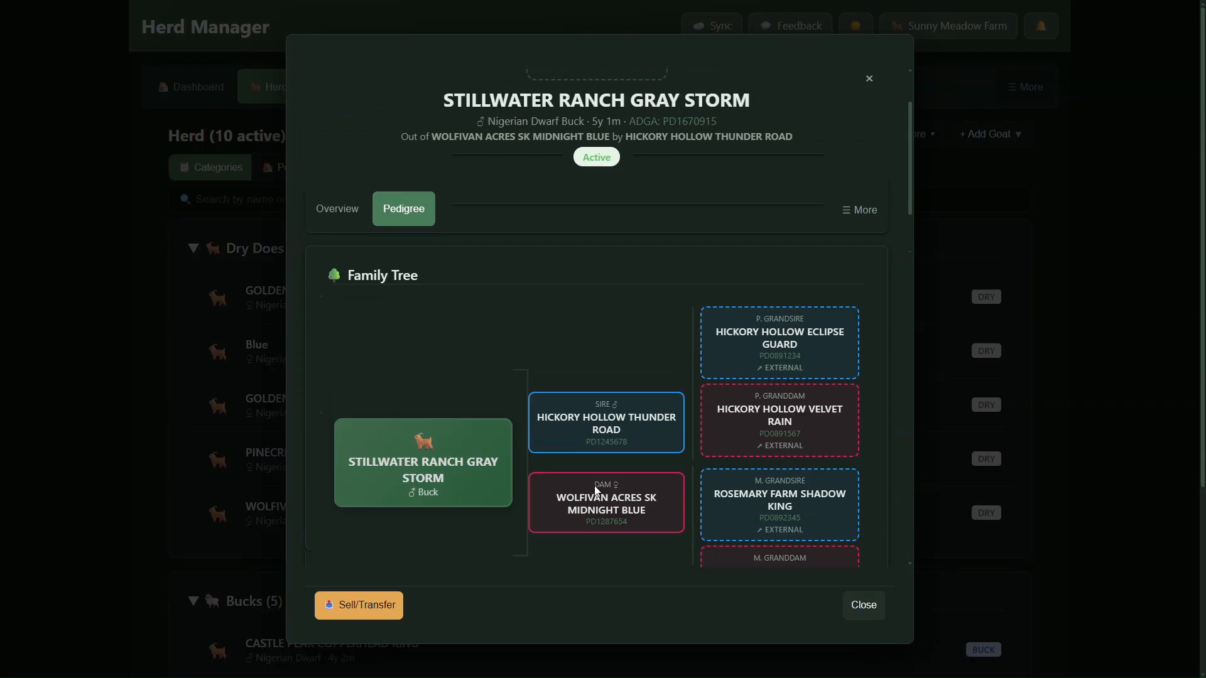
pyautogui.scroll(2, 598, 452)
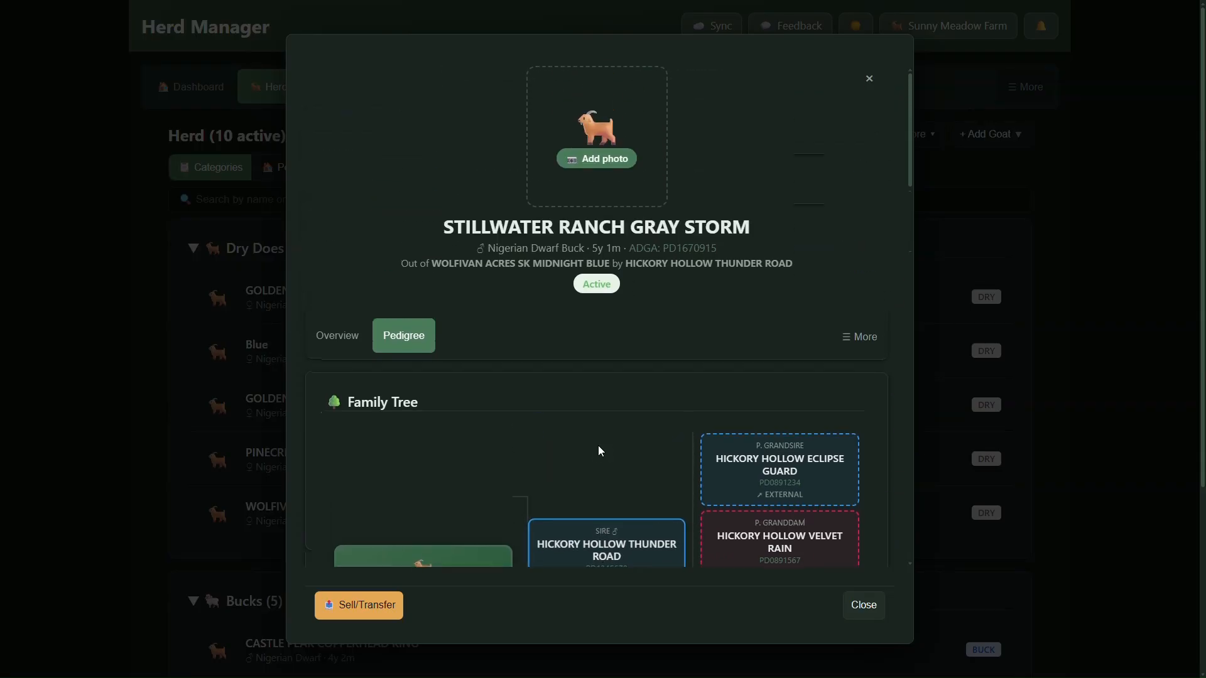
# Check which additional sections the buck's record offers and return to his family tree.
pyautogui.click(860, 336)
pyautogui.scroll(-3, 808, 458)
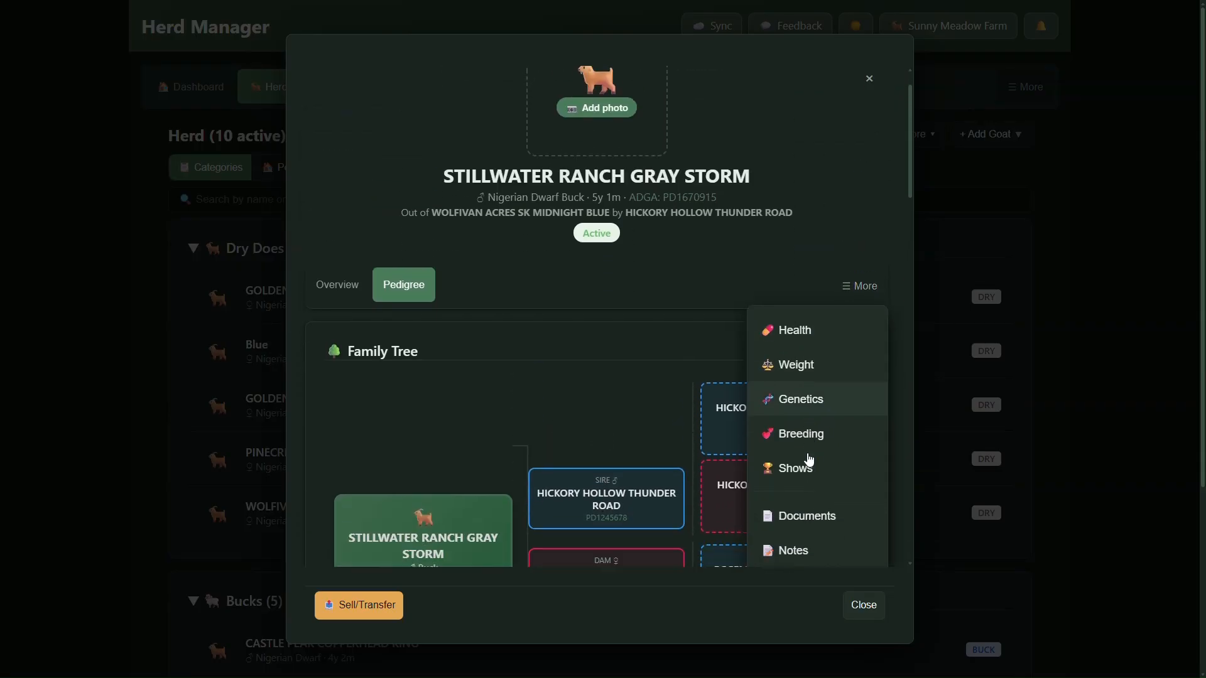
pyautogui.scroll(3, 545, 296)
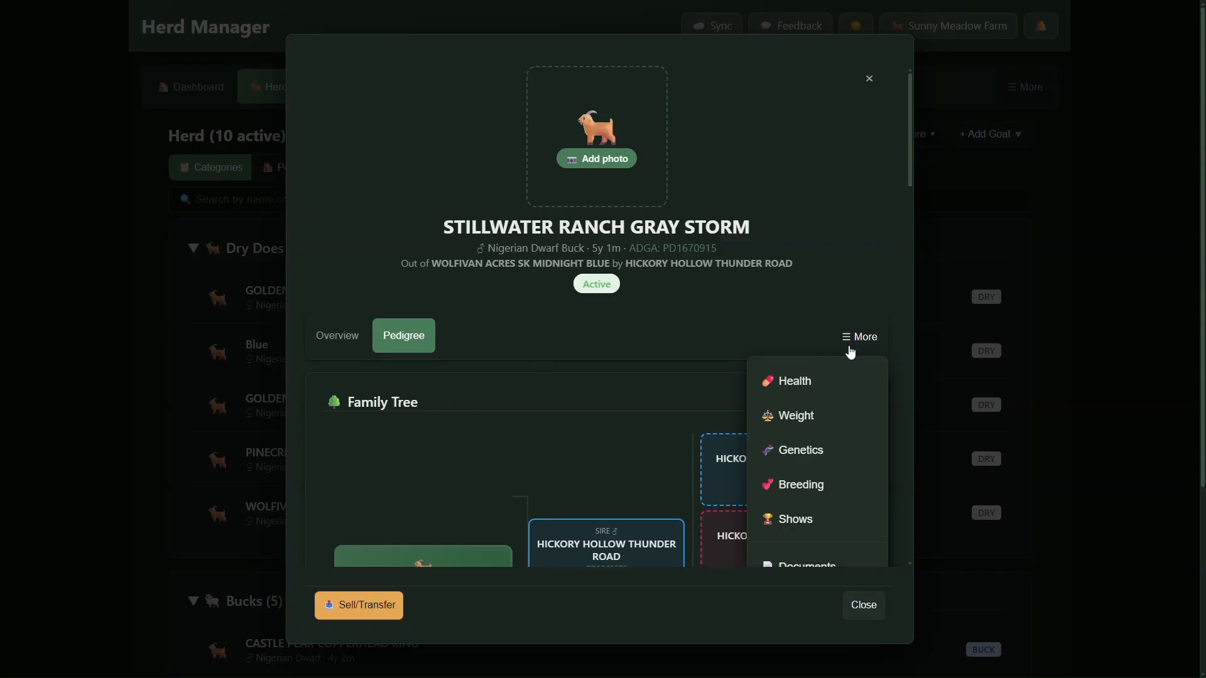
pyautogui.click(851, 346)
pyautogui.scroll(-1, 540, 377)
pyautogui.scroll(-3, 537, 381)
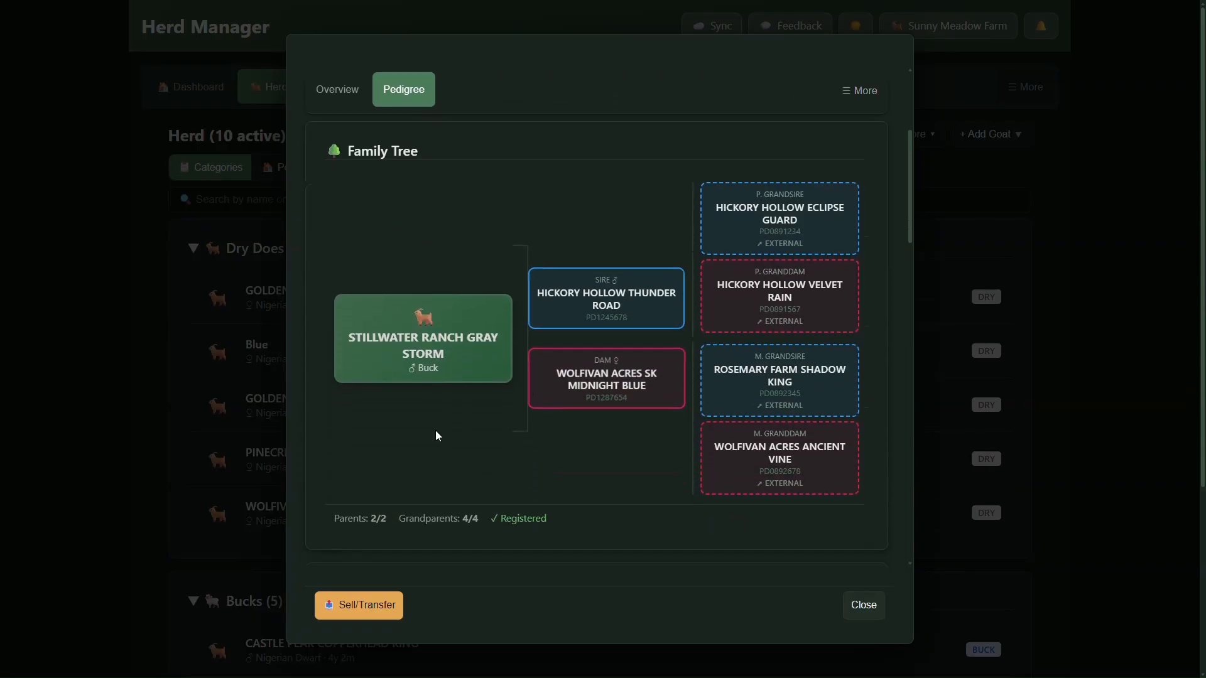